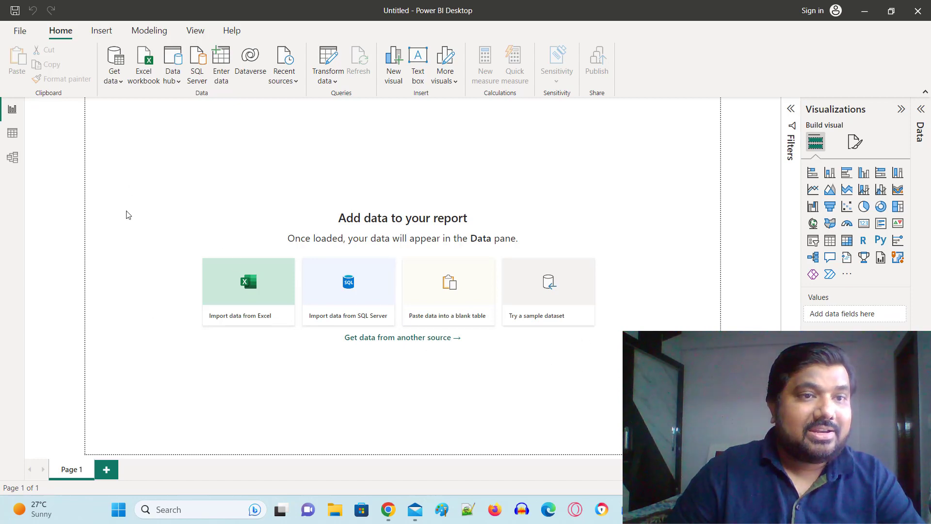
# Review the common data sources available for importing data into the report
pyautogui.click(124, 83)
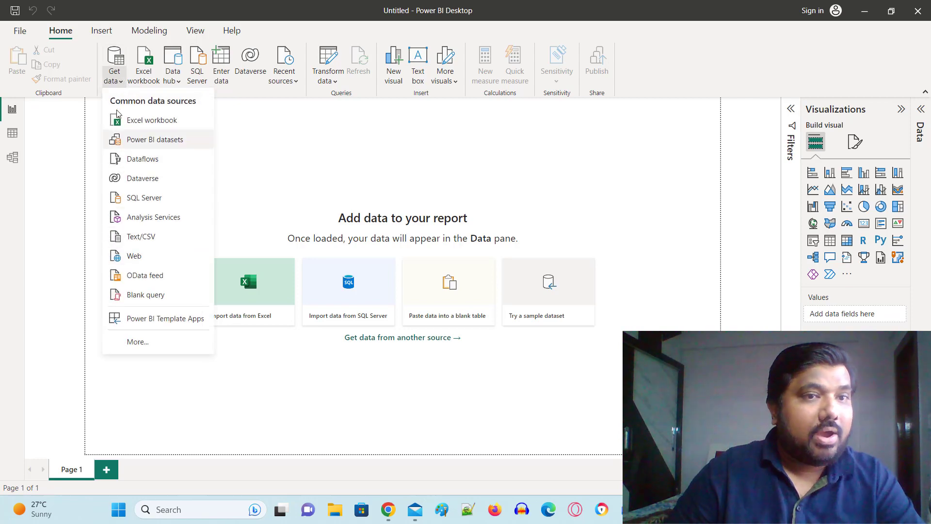
pyautogui.click(122, 83)
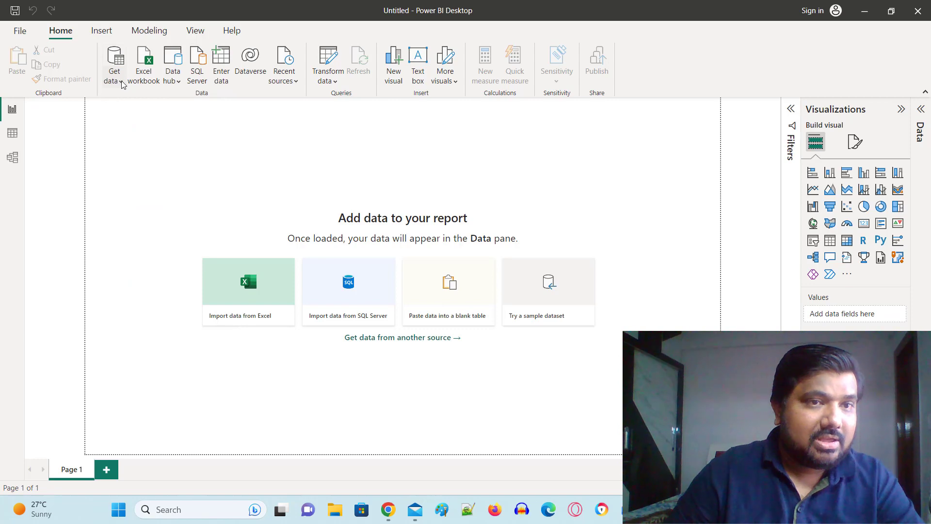
pyautogui.click(122, 83)
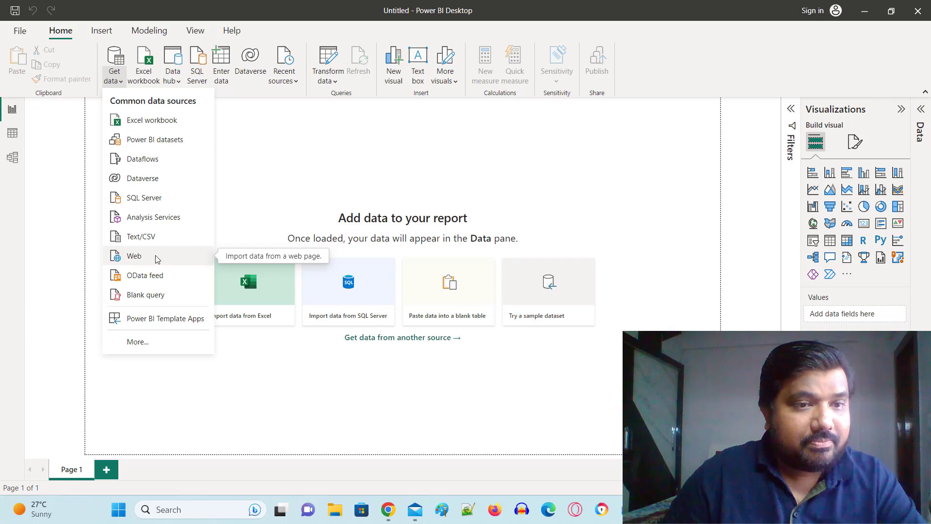
# Switch to Chrome and examine the Wikipedia article "List of countries and dependencies by population" down to its population table
pyautogui.click(388, 510)
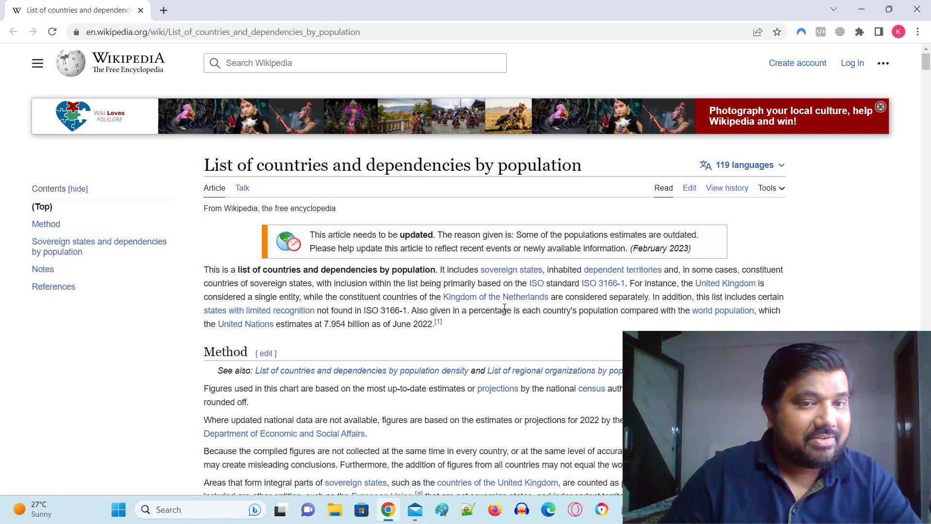
pyautogui.scroll(-1, 539, 314)
pyautogui.scroll(1, 539, 314)
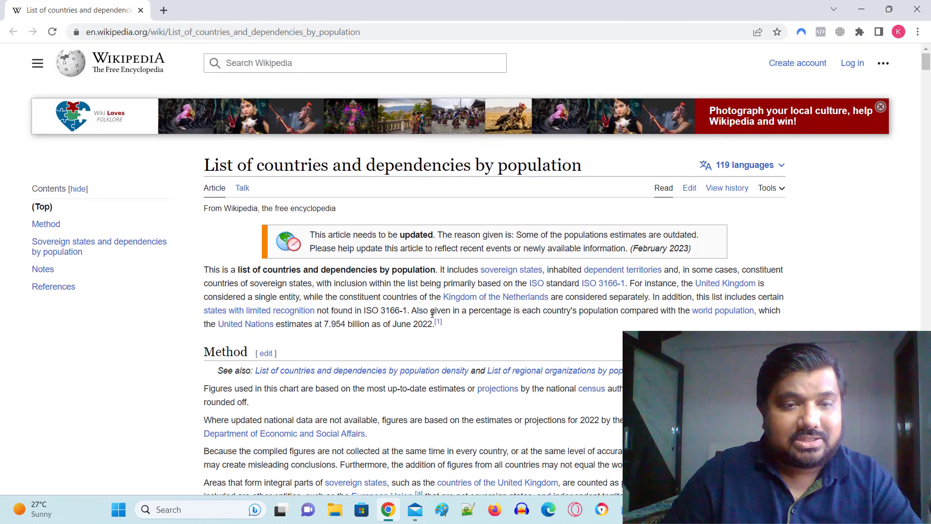
pyautogui.scroll(-2, 514, 340)
pyautogui.scroll(2, 513, 342)
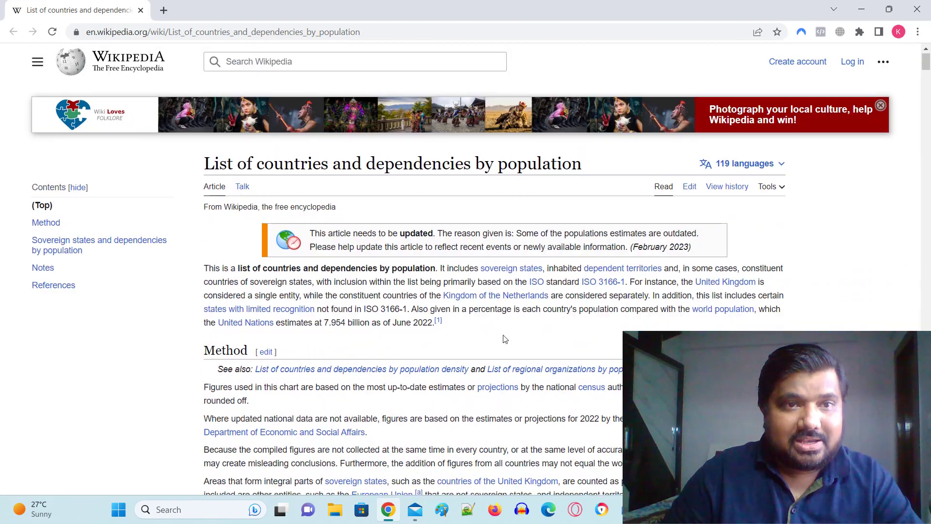
pyautogui.moveTo(214, 166); pyautogui.dragTo(571, 166)
pyautogui.click(554, 196)
pyautogui.scroll(-10, 554, 197)
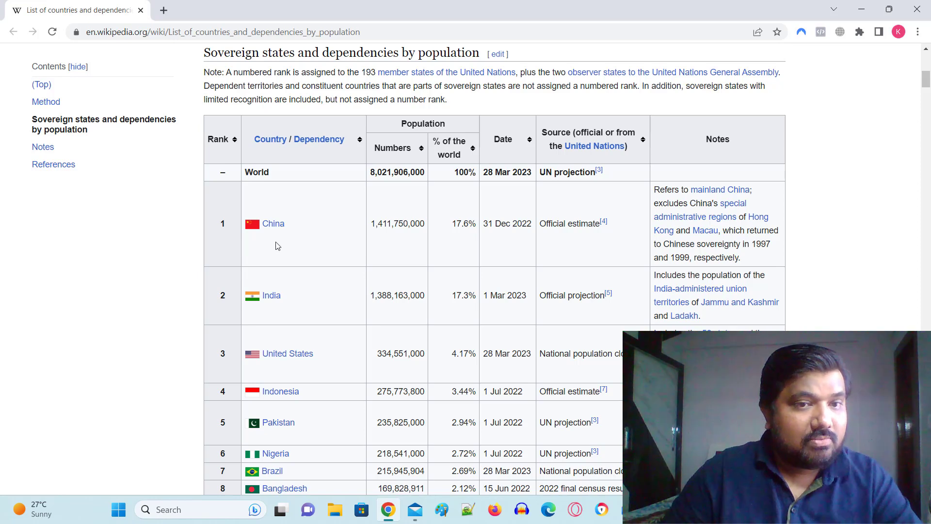
# Examine the rank, population, percentage and date columns in the first country rows of the population table
pyautogui.doubleClick(223, 223)
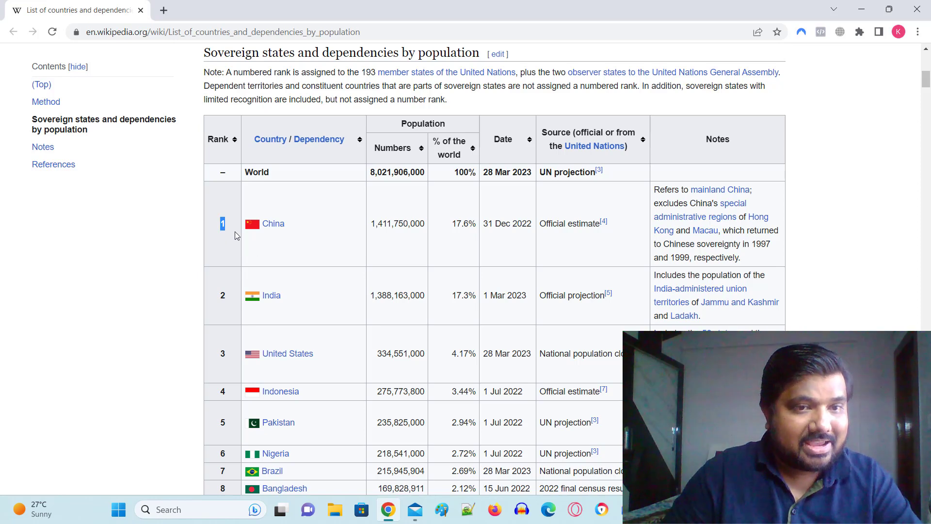
pyautogui.doubleClick(224, 298)
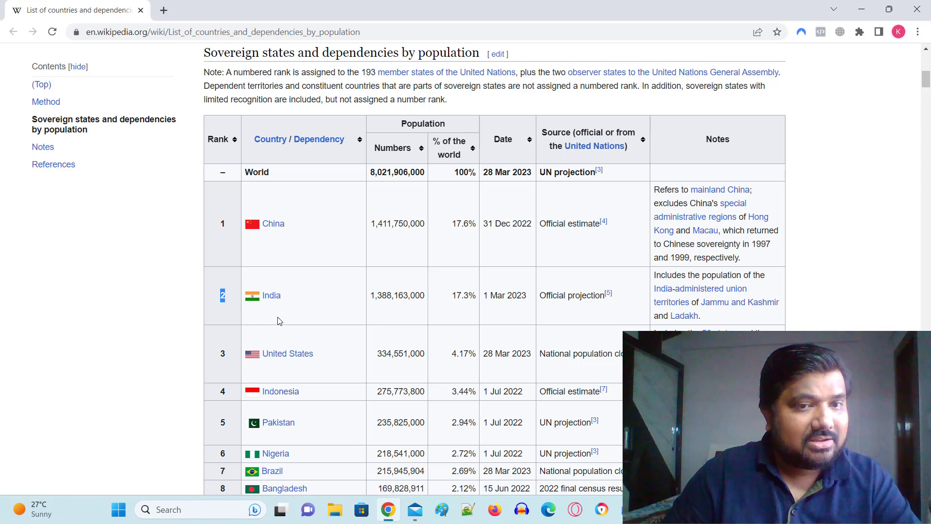
pyautogui.click(294, 309)
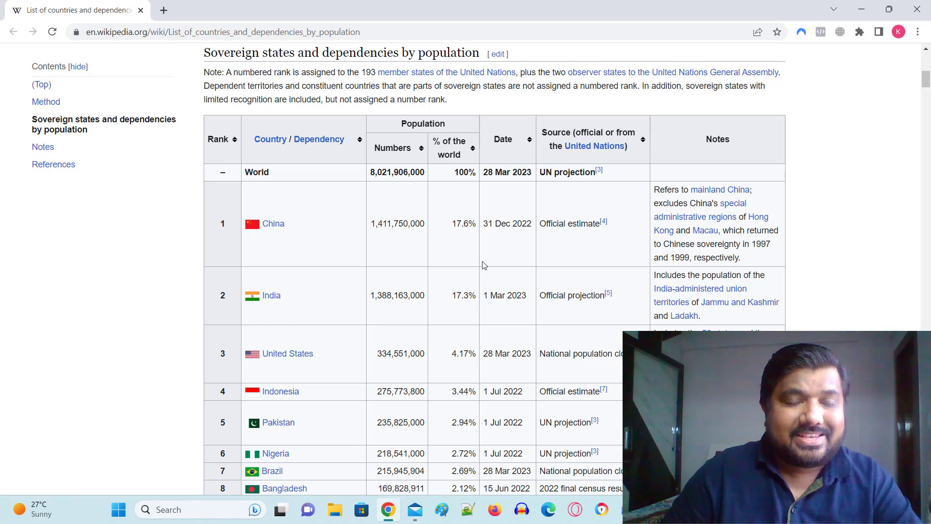
pyautogui.moveTo(376, 224); pyautogui.dragTo(474, 233)
pyautogui.click(450, 225)
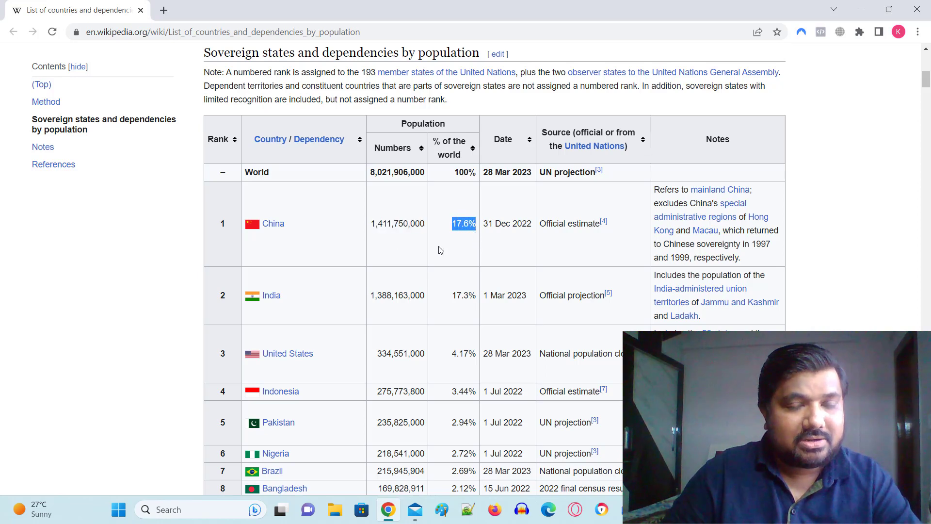
pyautogui.click(463, 232)
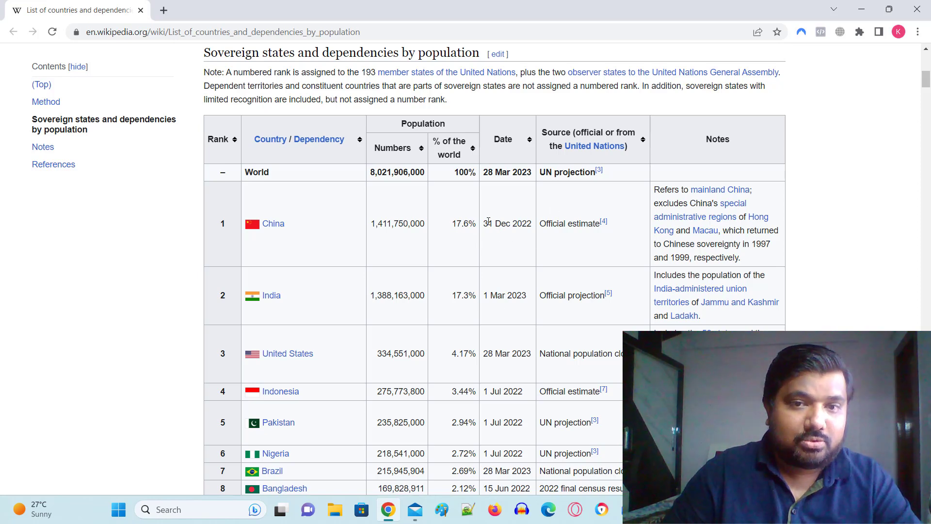
pyautogui.moveTo(488, 221); pyautogui.dragTo(518, 252)
pyautogui.click(517, 254)
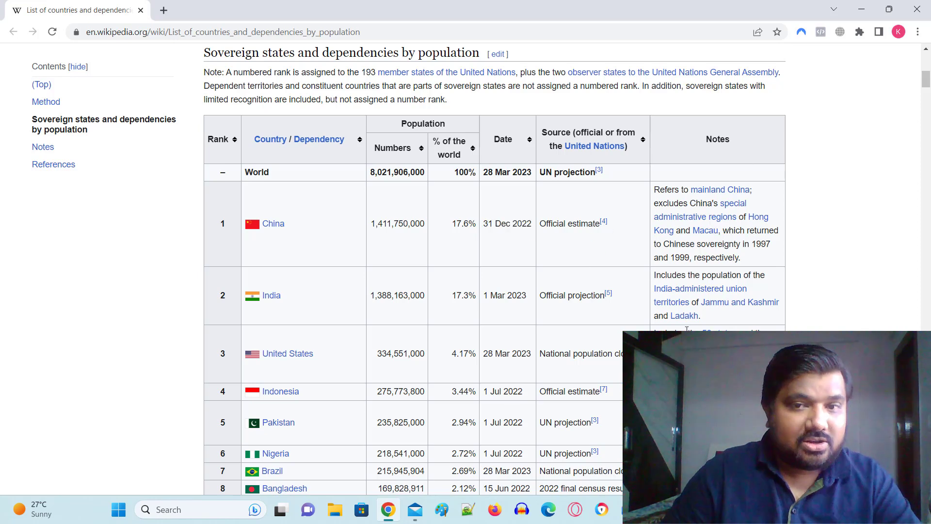
# Look through the population table's country rows down to the ranks above 120 and return to the table's start
pyautogui.scroll(-20, 378, 270)
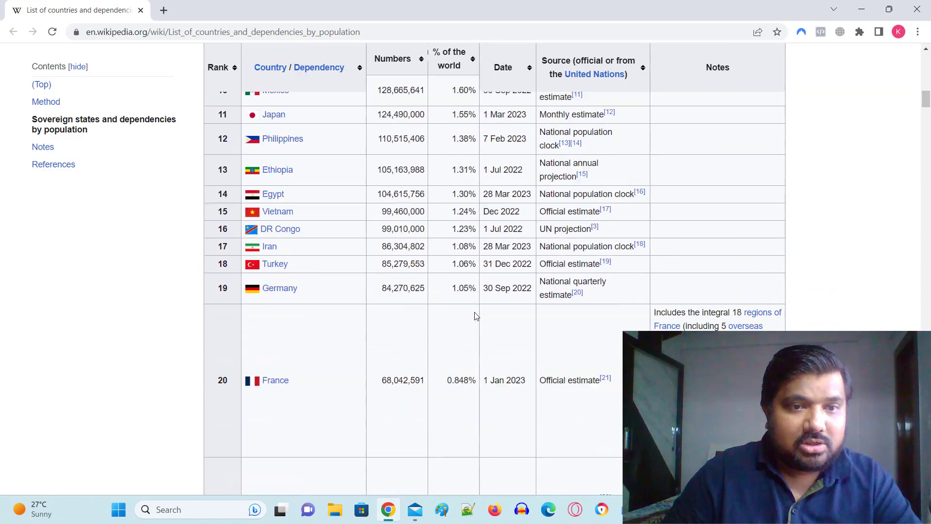
pyautogui.scroll(-6, 500, 325)
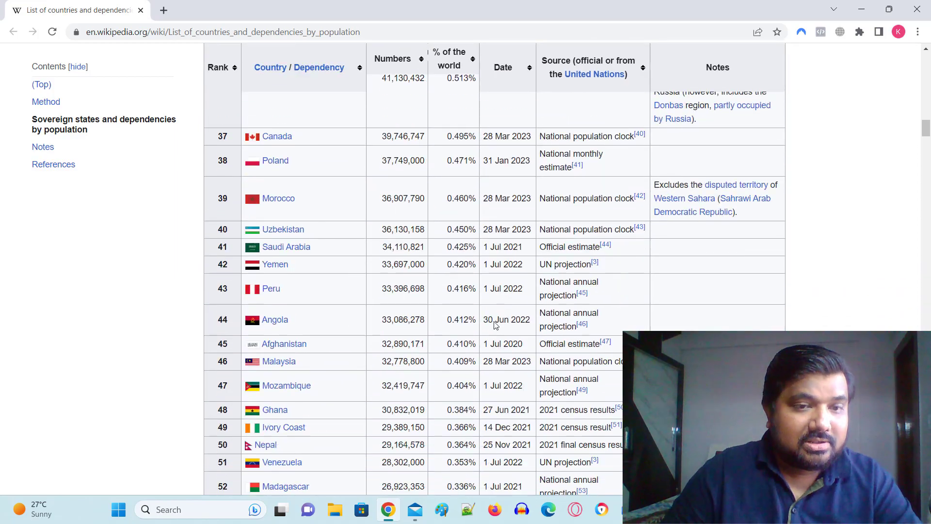
pyautogui.scroll(-6, 468, 333)
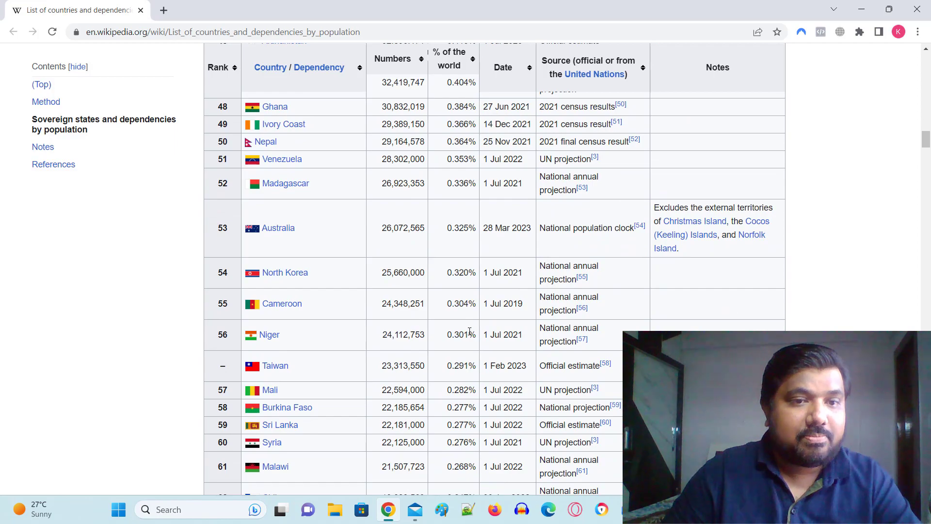
pyautogui.scroll(-12, 470, 331)
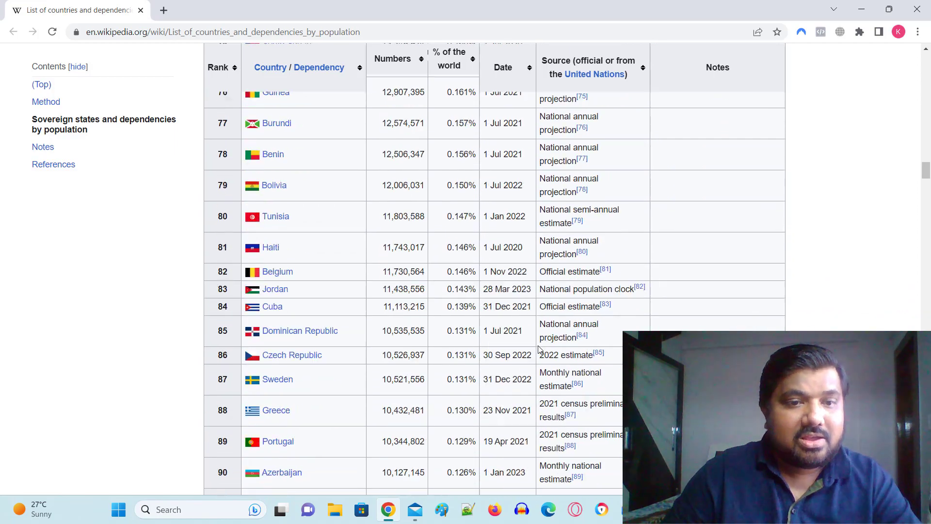
pyautogui.scroll(-18, 538, 348)
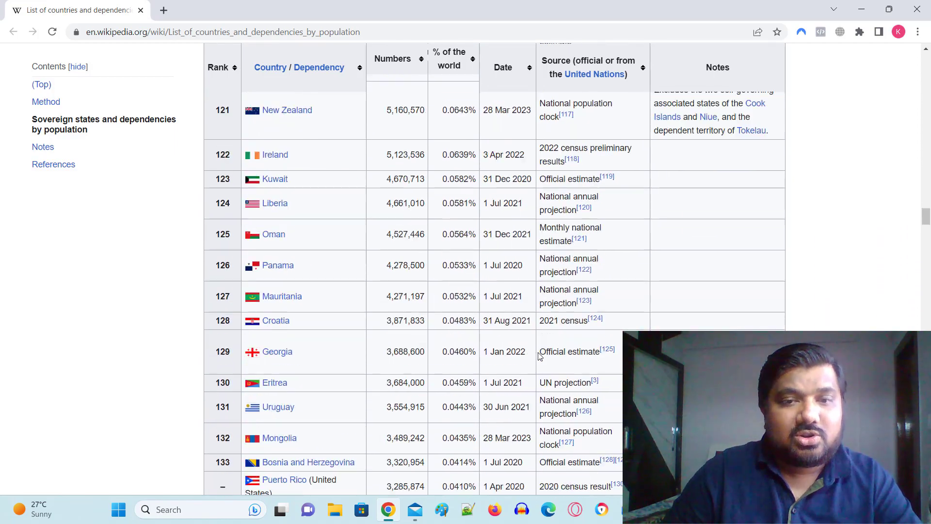
pyautogui.scroll(20, 538, 357)
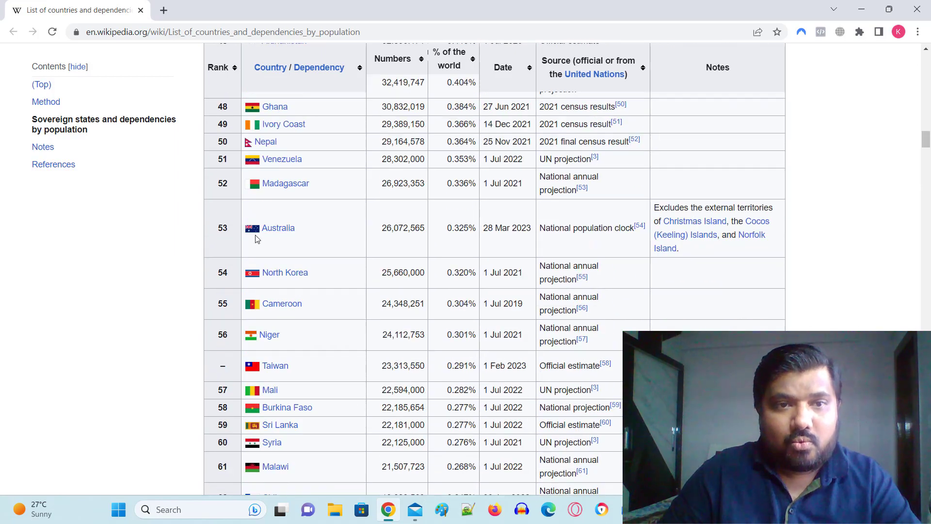
pyautogui.scroll(-6, 399, 260)
pyautogui.scroll(16, 418, 301)
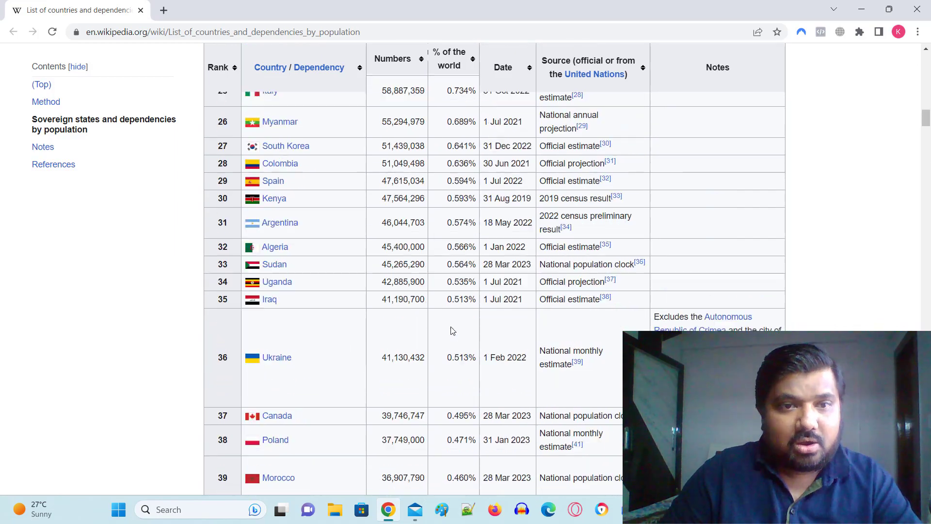
pyautogui.scroll(20, 452, 331)
pyautogui.scroll(-7, 542, 354)
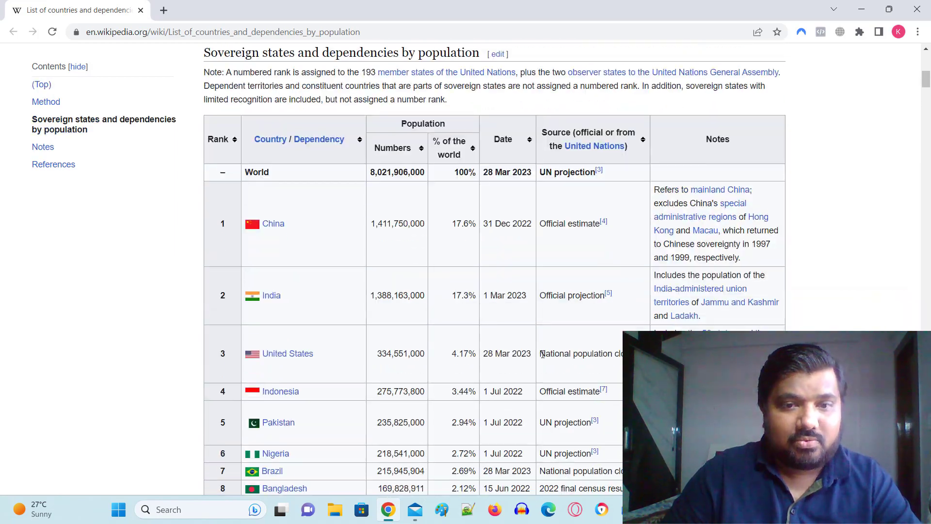
pyautogui.scroll(-5, 451, 272)
pyautogui.scroll(8, 453, 284)
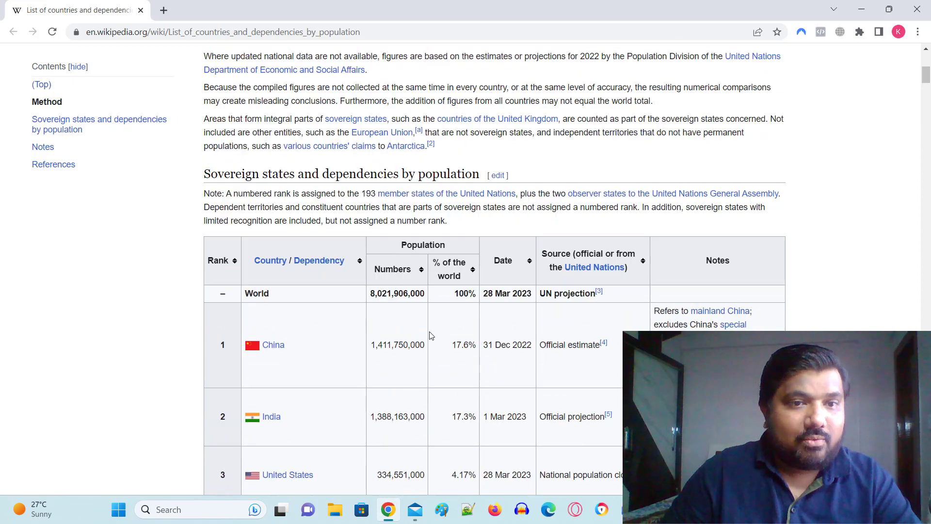
pyautogui.scroll(-3, 431, 336)
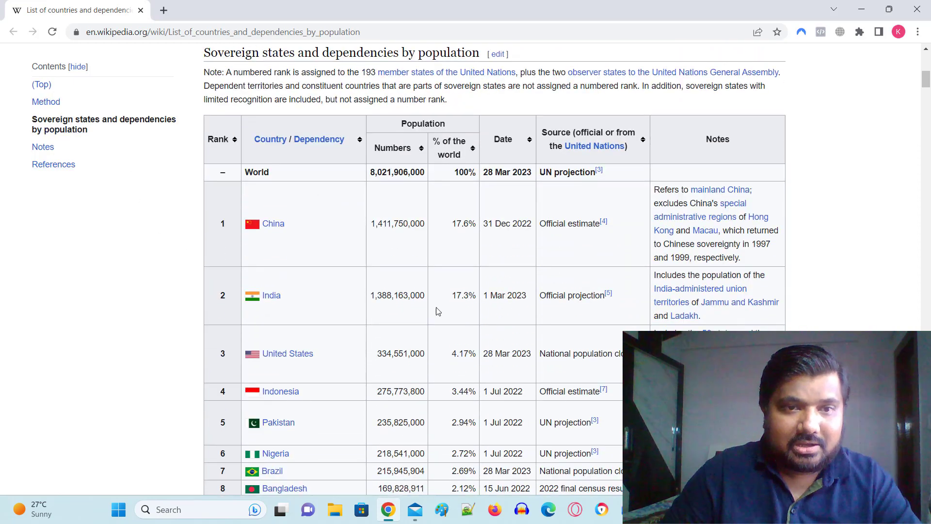
# Highlight the table's rows from the first ranks down to Niger, clear the selection and return to the table's start
pyautogui.moveTo(215, 190); pyautogui.dragTo(600, 475)
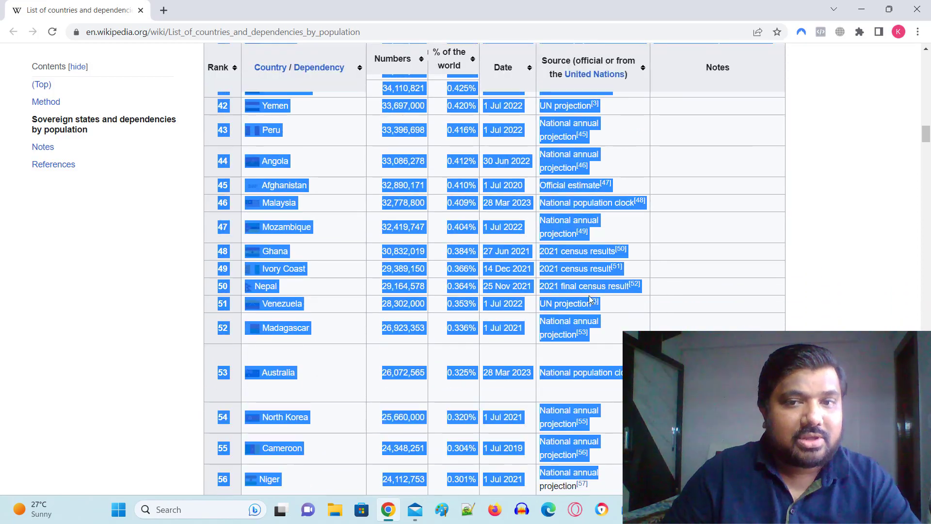
pyautogui.click(658, 292)
pyautogui.scroll(-6, 638, 296)
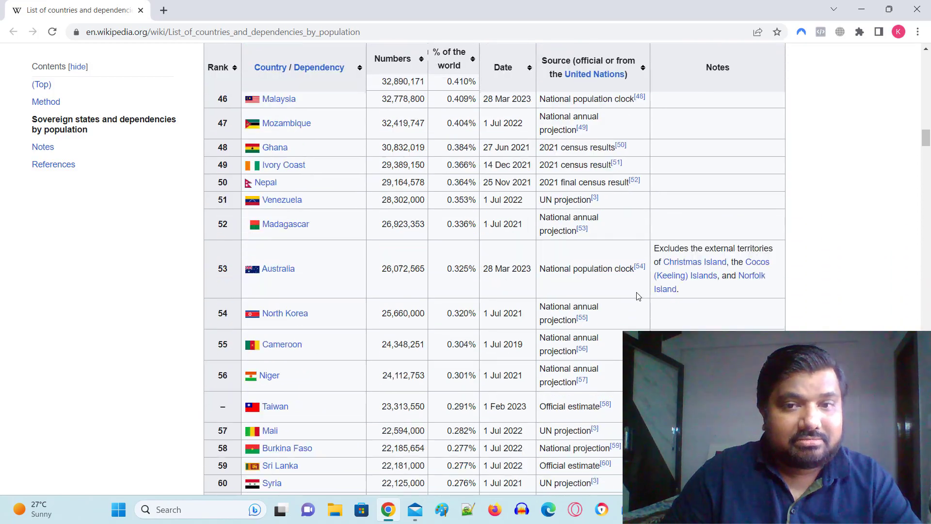
pyautogui.scroll(12, 534, 300)
pyautogui.scroll(14, 534, 300)
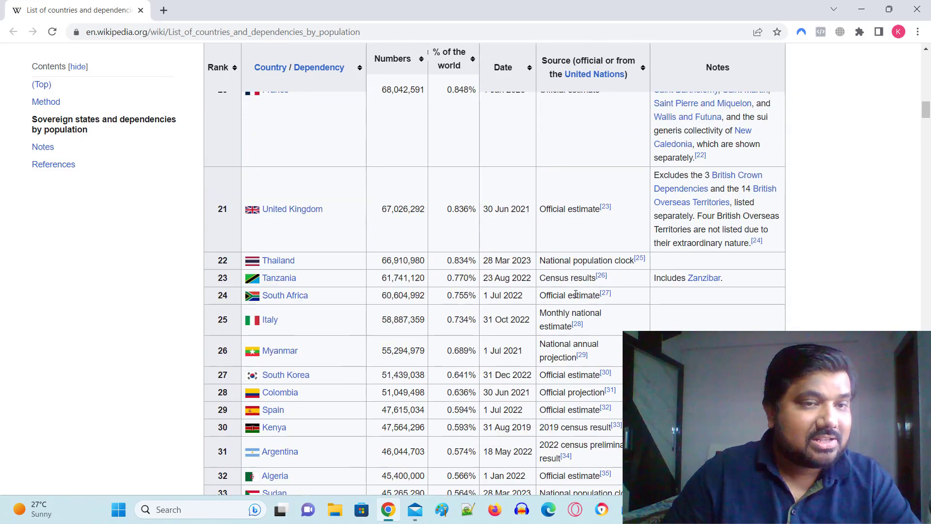
pyautogui.scroll(10, 434, 249)
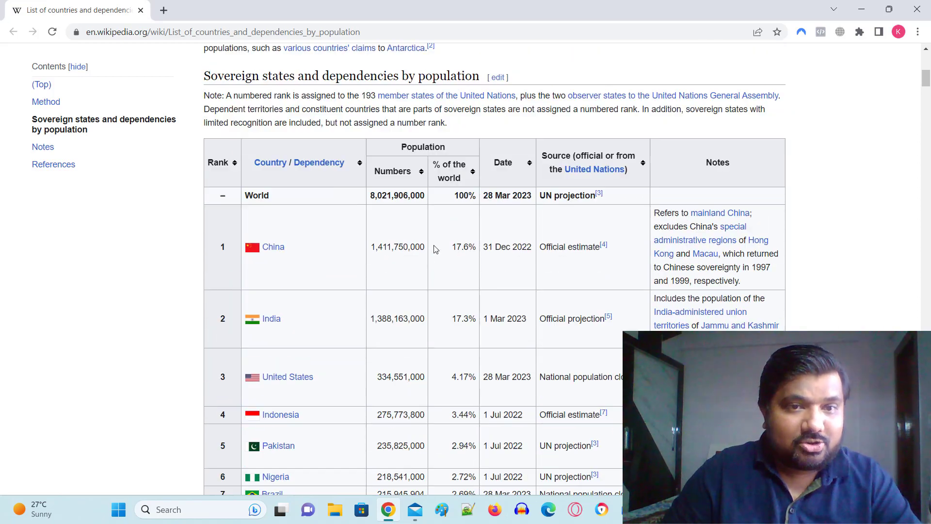
pyautogui.scroll(-6, 544, 351)
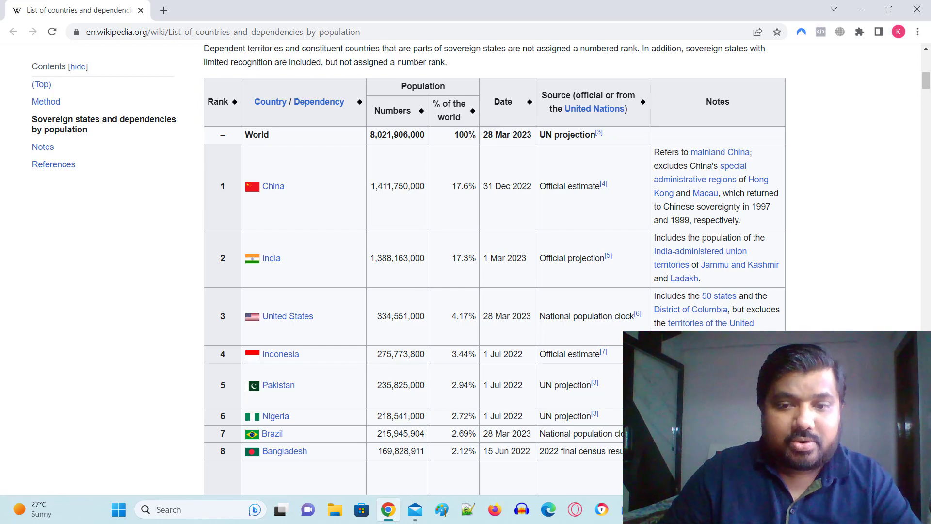
# Copy the full web address of the Wikipedia population article
pyautogui.click(377, 31)
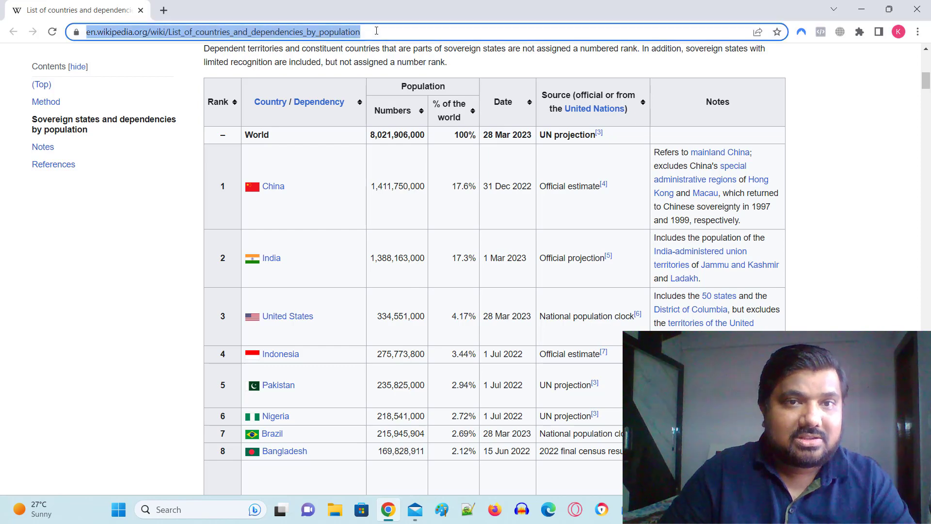
pyautogui.rightClick(313, 30)
pyautogui.click(355, 99)
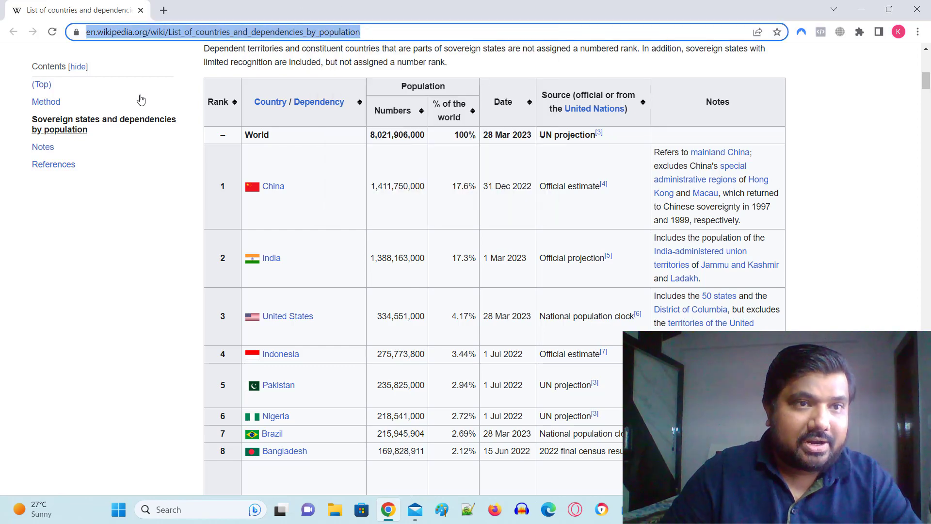
pyautogui.click(387, 32)
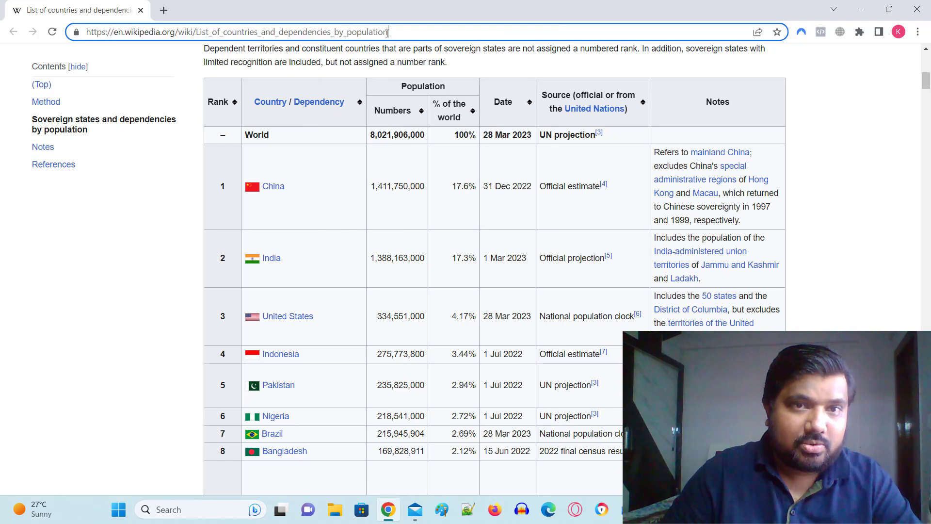
pyautogui.moveTo(399, 32); pyautogui.dragTo(165, 43)
pyautogui.rightClick(182, 31)
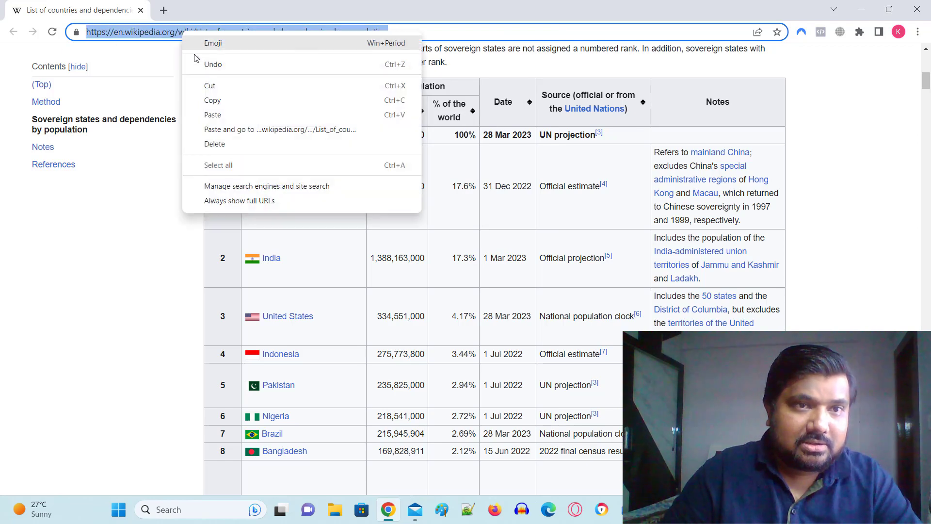
pyautogui.click(216, 99)
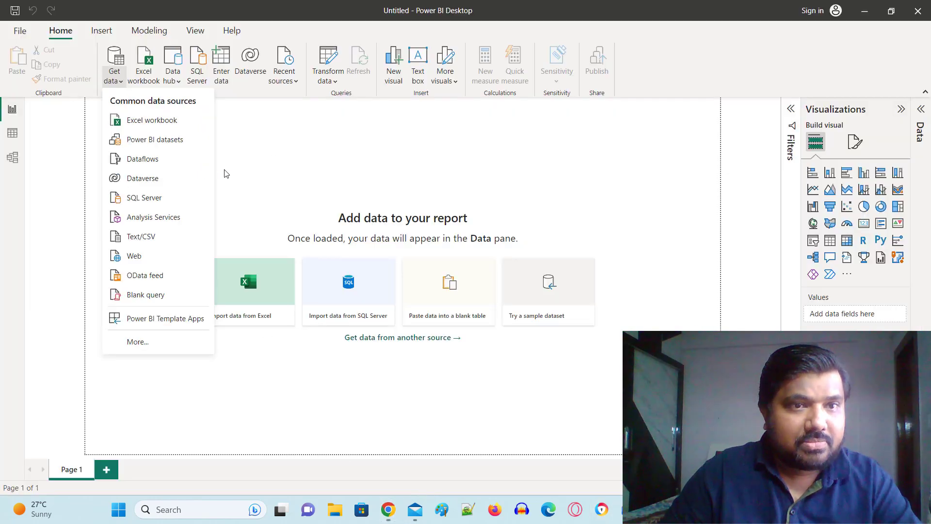
# Start a basic web data import and enter the copied Wikipedia population article address as its URL
pyautogui.click(225, 174)
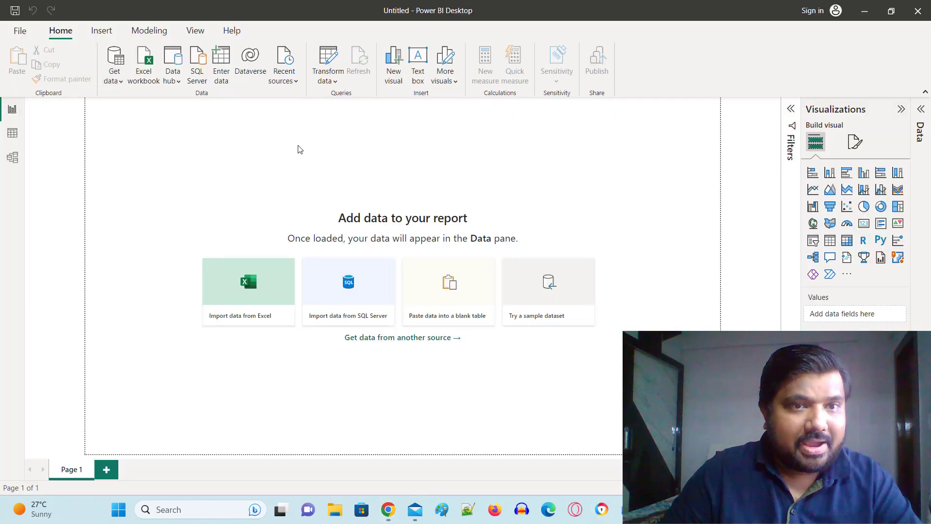
pyautogui.click(121, 82)
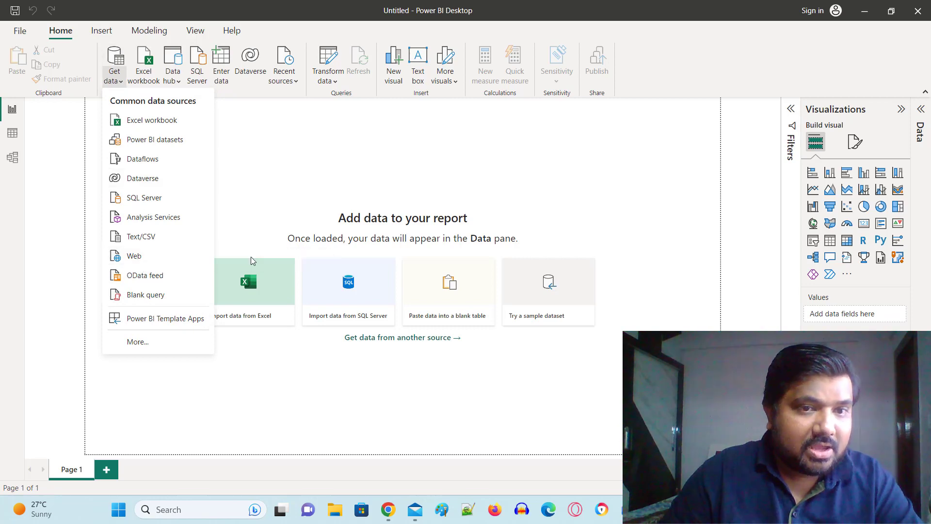
pyautogui.click(155, 258)
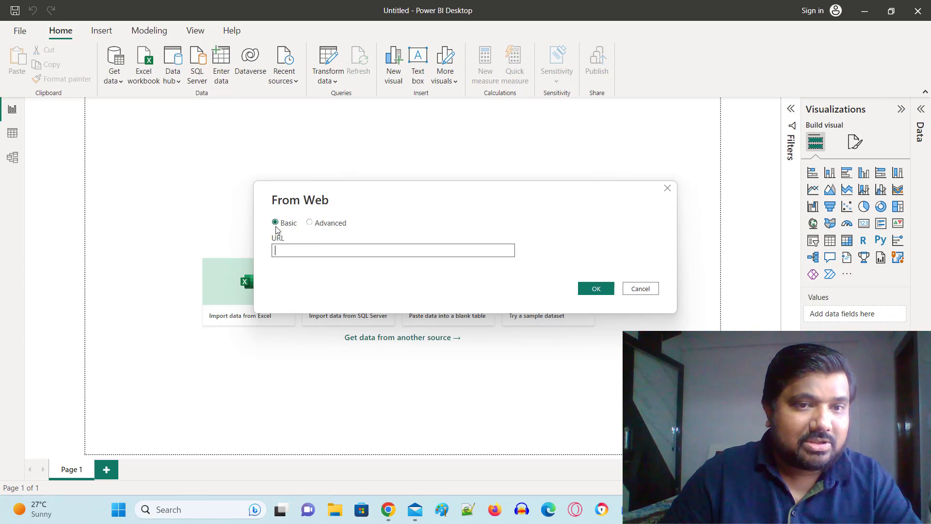
pyautogui.rightClick(286, 250)
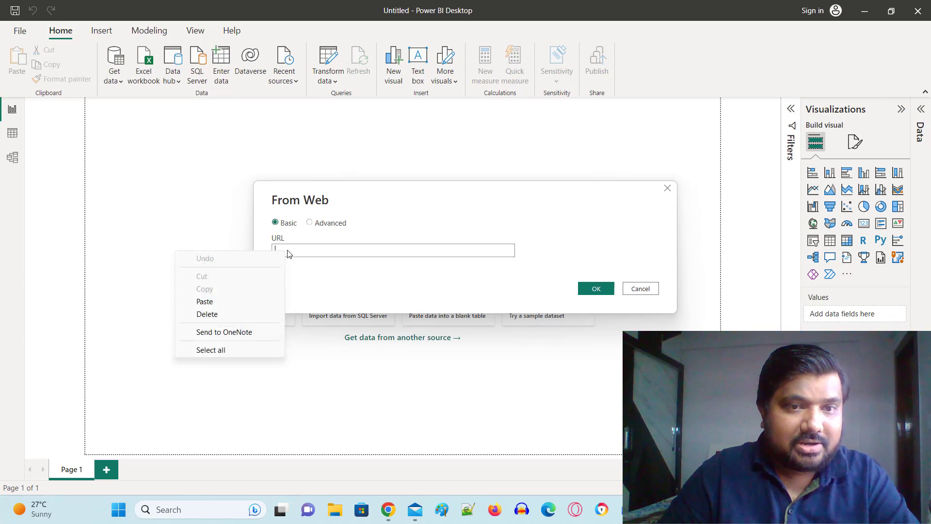
pyautogui.click(205, 301)
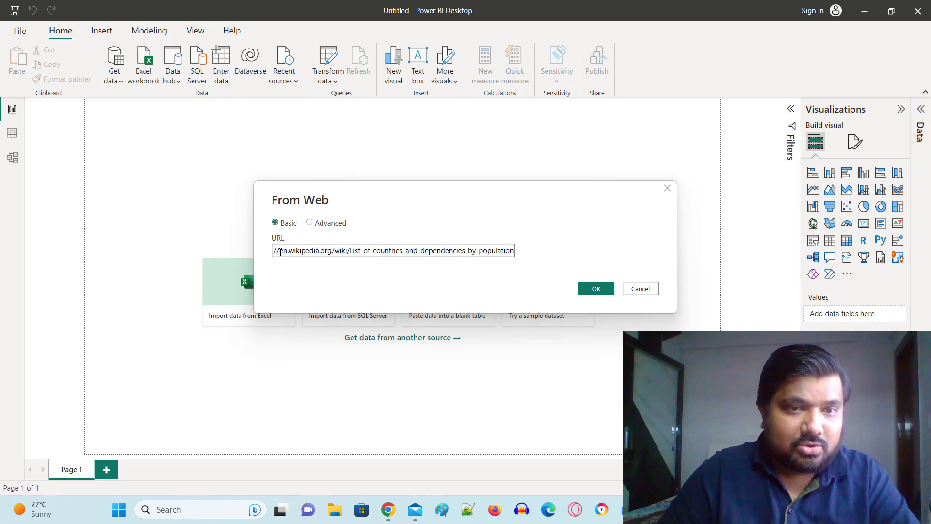
# Check the pasted URL from its beginning to its end and connect to the web page
pyautogui.moveTo(287, 251); pyautogui.dragTo(285, 256)
pyautogui.moveTo(382, 250); pyautogui.dragTo(241, 261)
pyautogui.click(319, 252)
pyautogui.moveTo(353, 251); pyautogui.dragTo(540, 258)
pyautogui.click(361, 253)
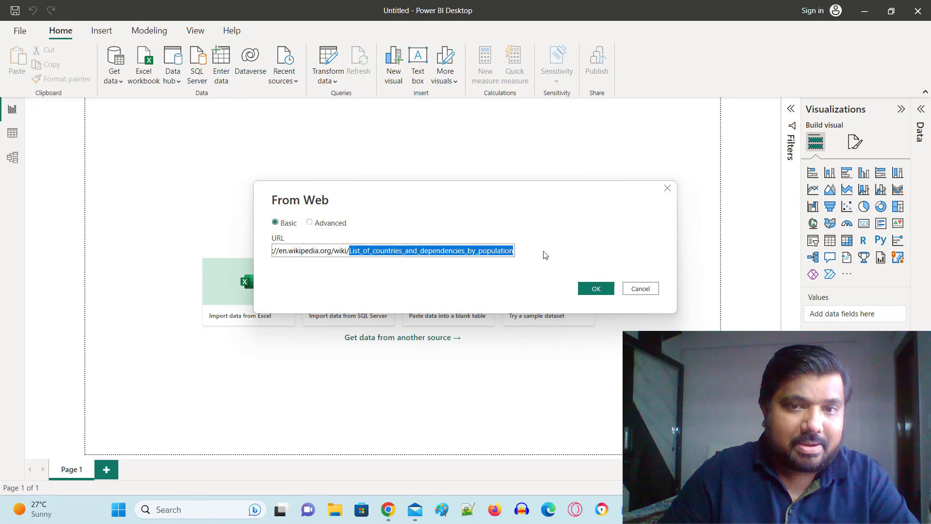
pyautogui.click(479, 256)
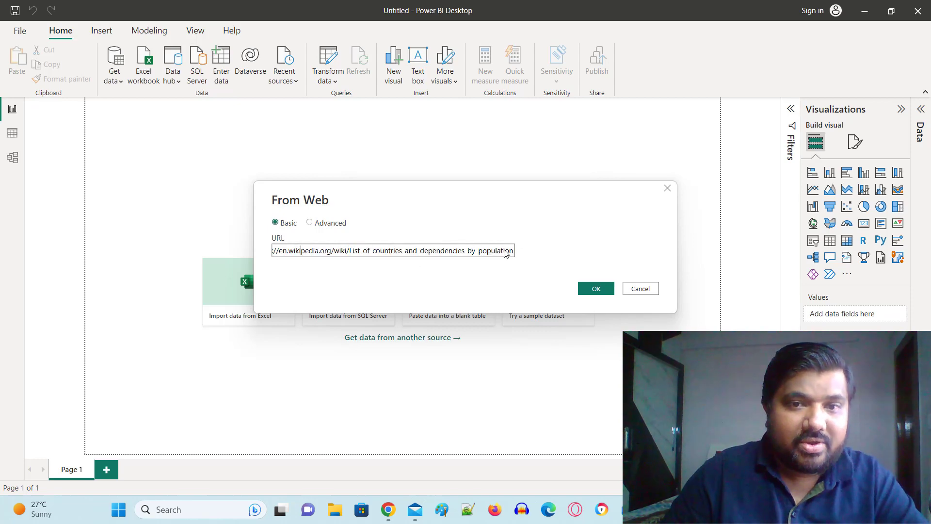
pyautogui.moveTo(505, 251); pyautogui.dragTo(205, 257)
pyautogui.click(464, 251)
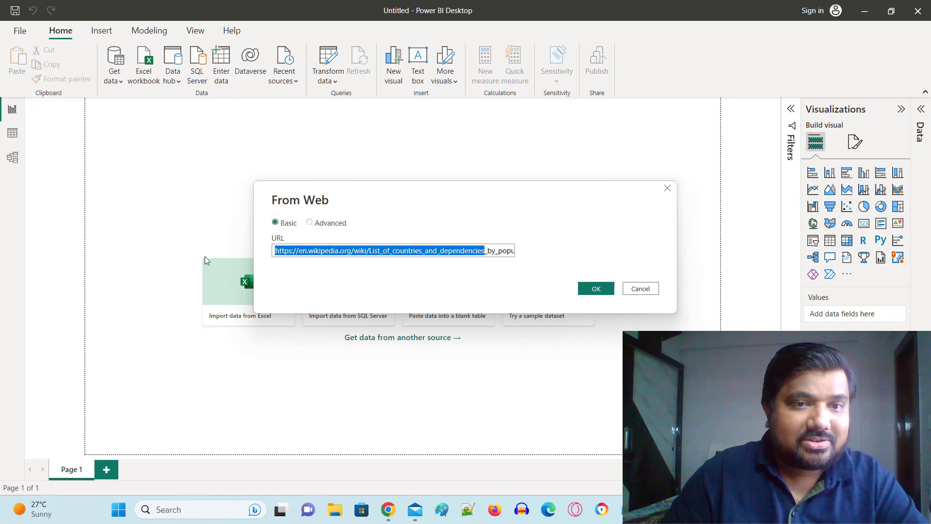
pyautogui.click(385, 252)
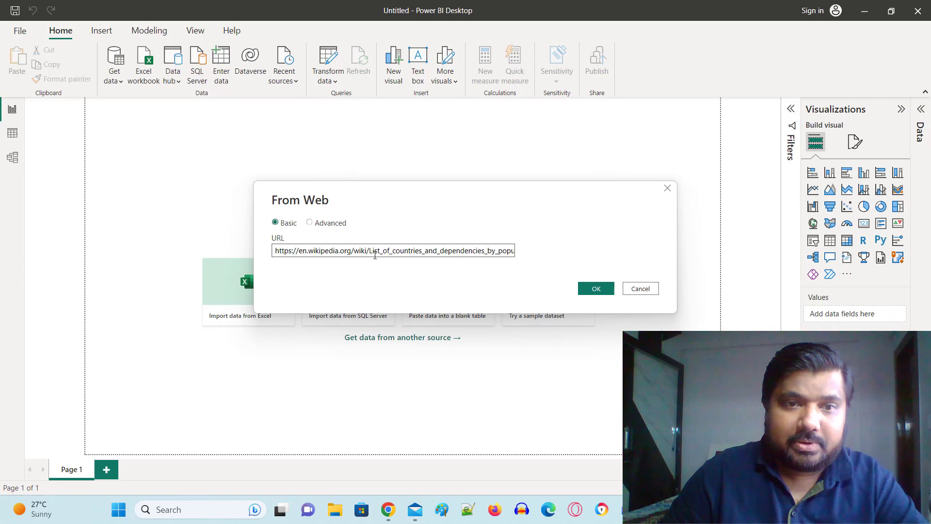
pyautogui.click(595, 290)
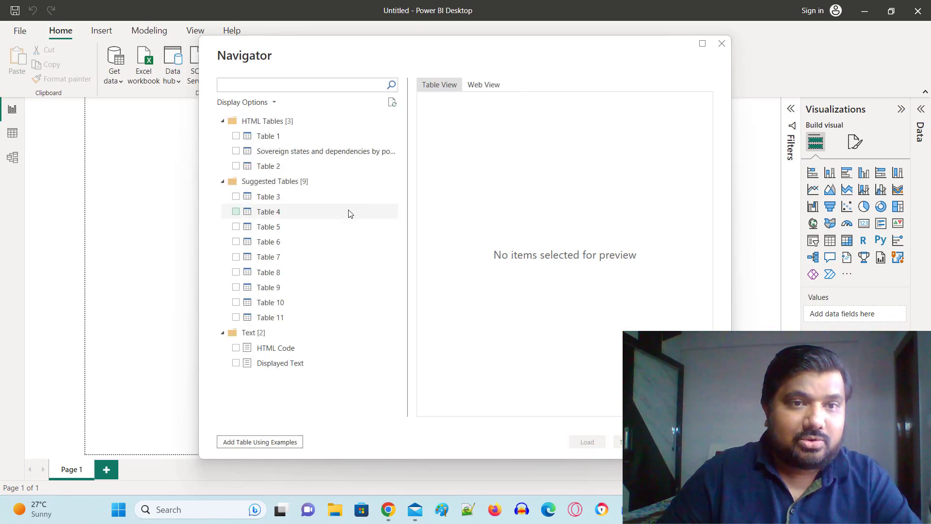
# Preview Table 1 and the sovereign states and dependencies table, looking through the latter's columns and rows
pyautogui.click(279, 138)
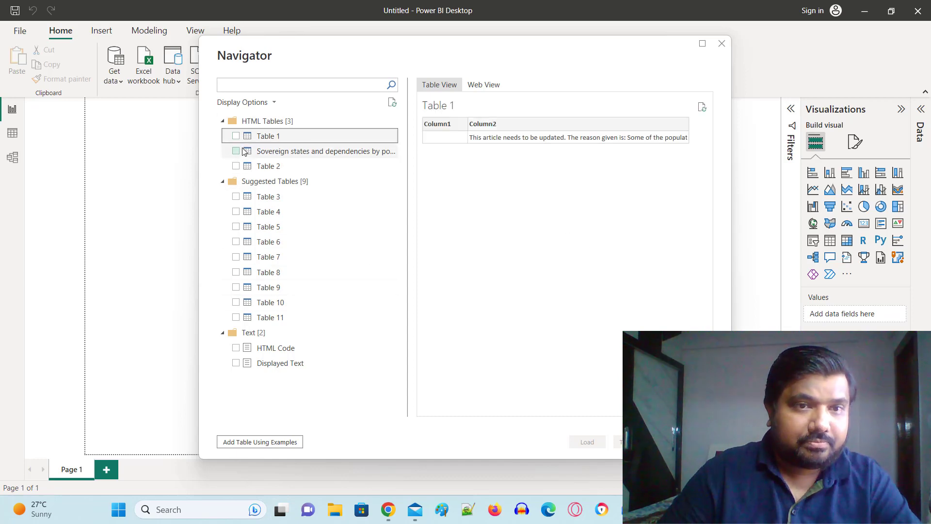
pyautogui.click(262, 154)
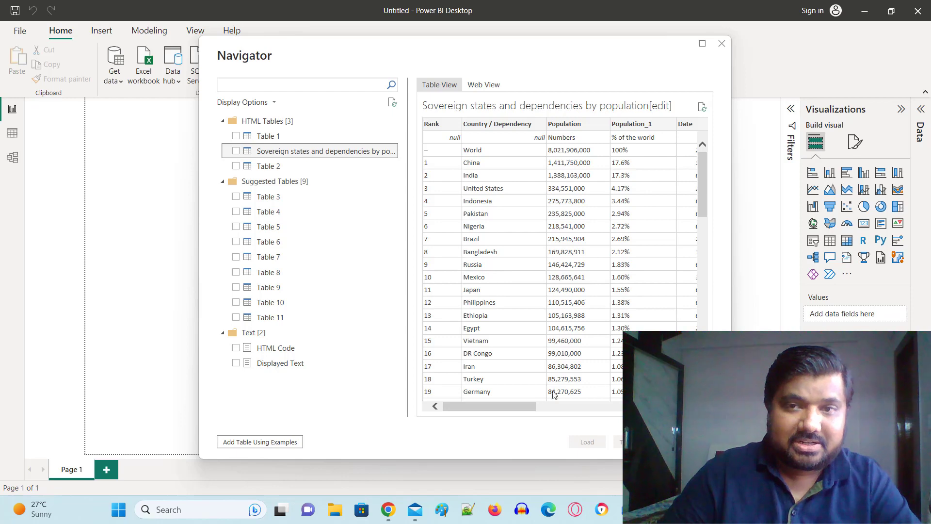
pyautogui.moveTo(528, 406); pyautogui.dragTo(612, 406)
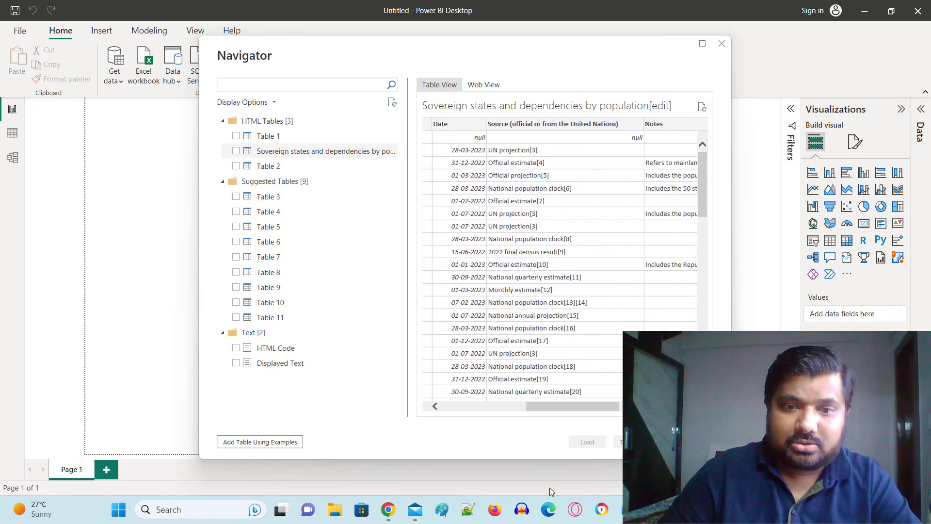
pyautogui.click(388, 510)
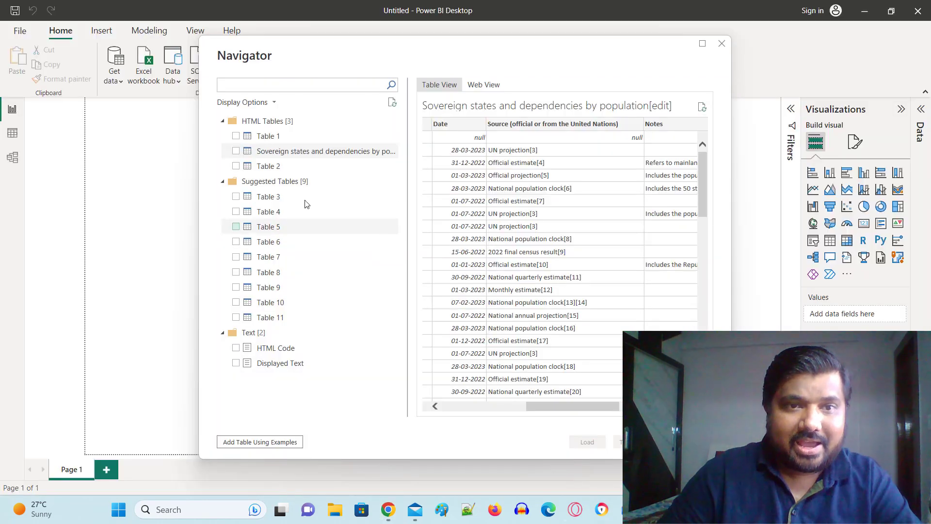
pyautogui.moveTo(598, 410); pyautogui.dragTo(460, 409)
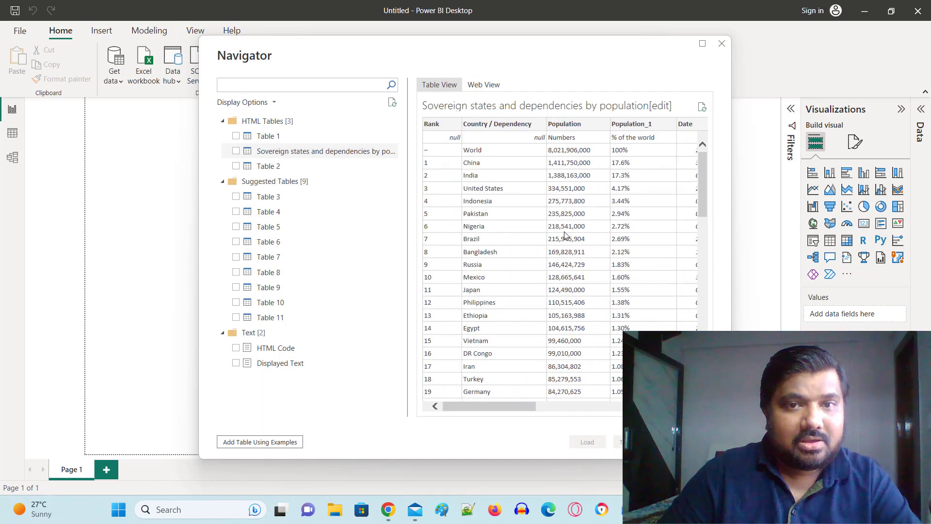
pyautogui.scroll(-15, 565, 235)
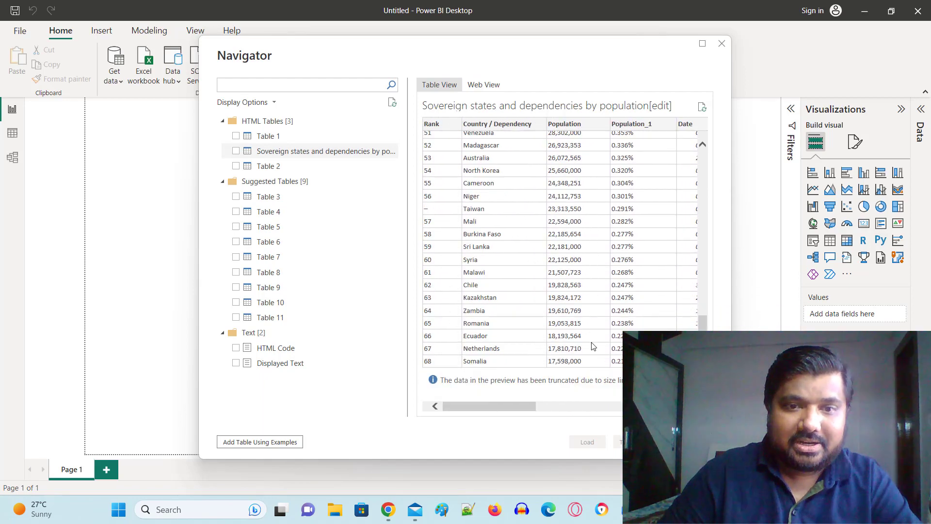
pyautogui.scroll(15, 597, 339)
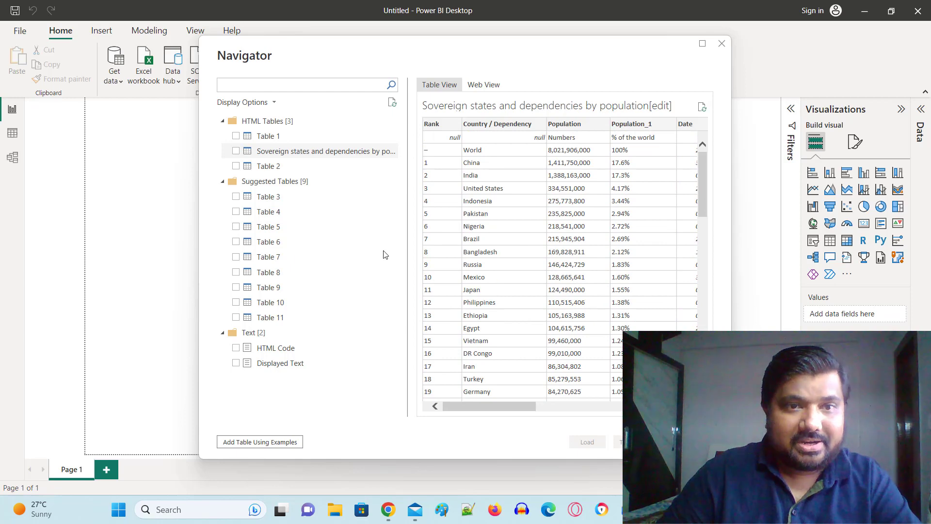
# Preview Table 2 and several suggested tables, including Table 3, Table 6 and Table 10
pyautogui.click(272, 167)
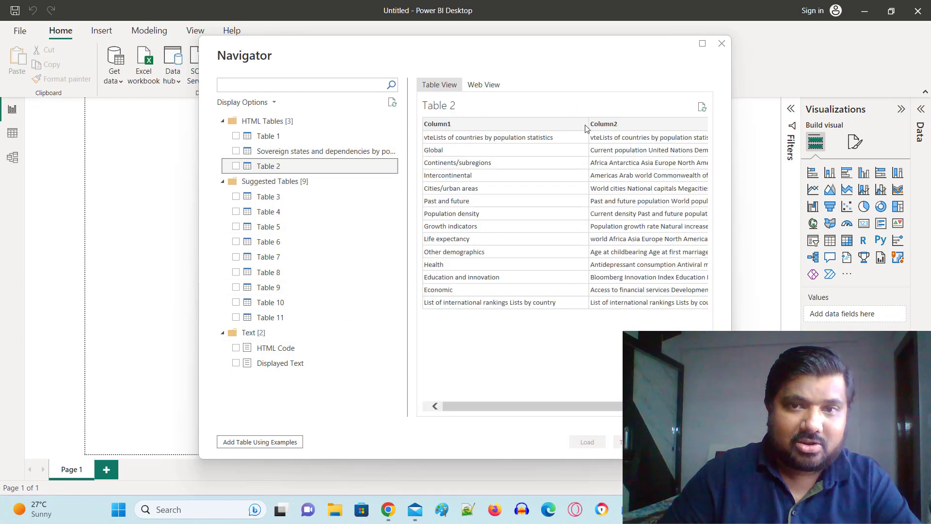
pyautogui.click(282, 196)
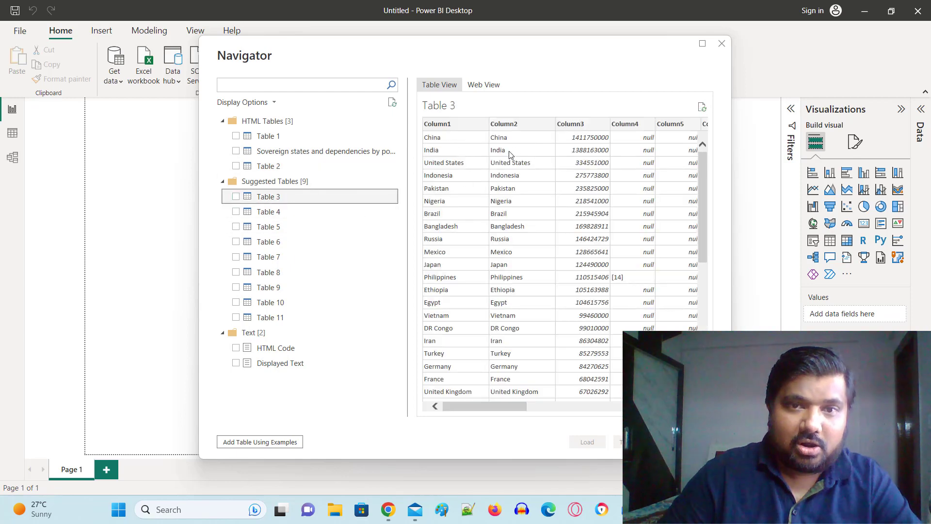
pyautogui.click(266, 212)
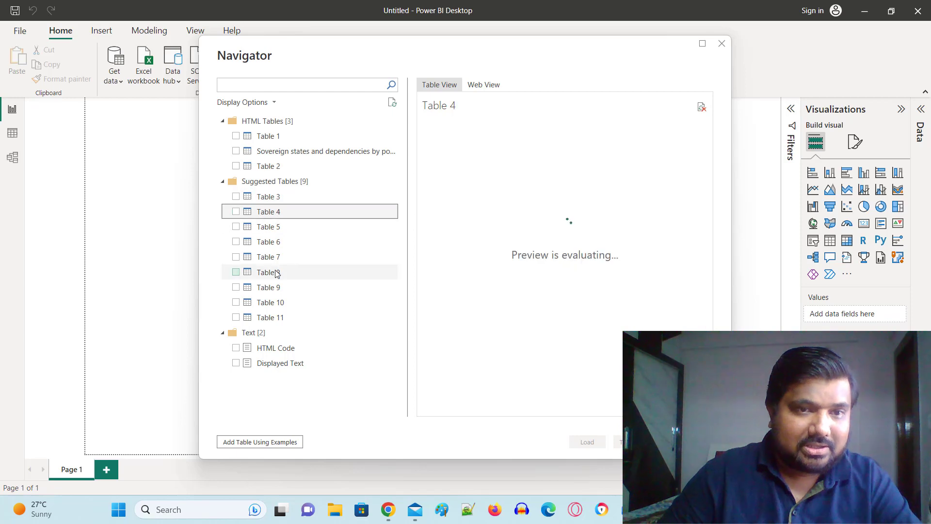
pyautogui.click(266, 227)
pyautogui.press('Down')
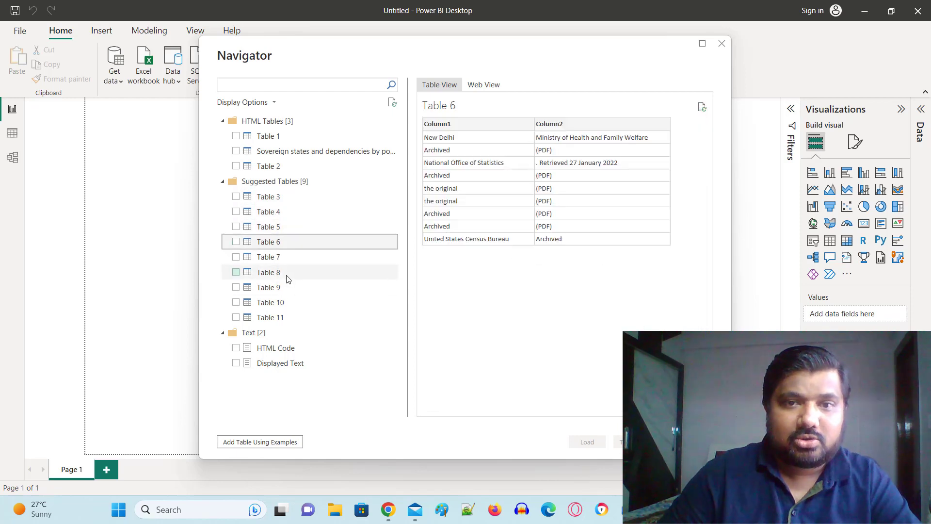
pyautogui.click(286, 272)
pyautogui.click(271, 302)
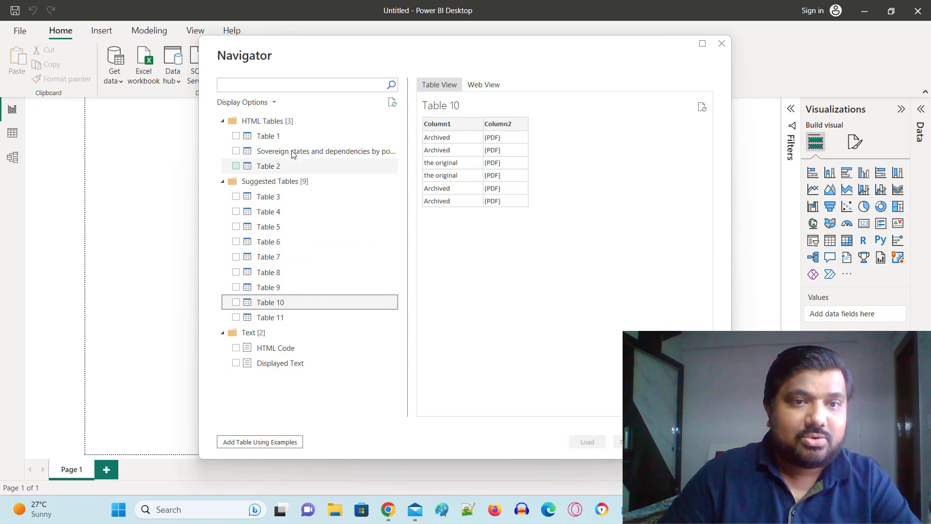
# Load the "Sovereign states and dependencies by population" table into the report and show its rows in the data view
pyautogui.click(235, 151)
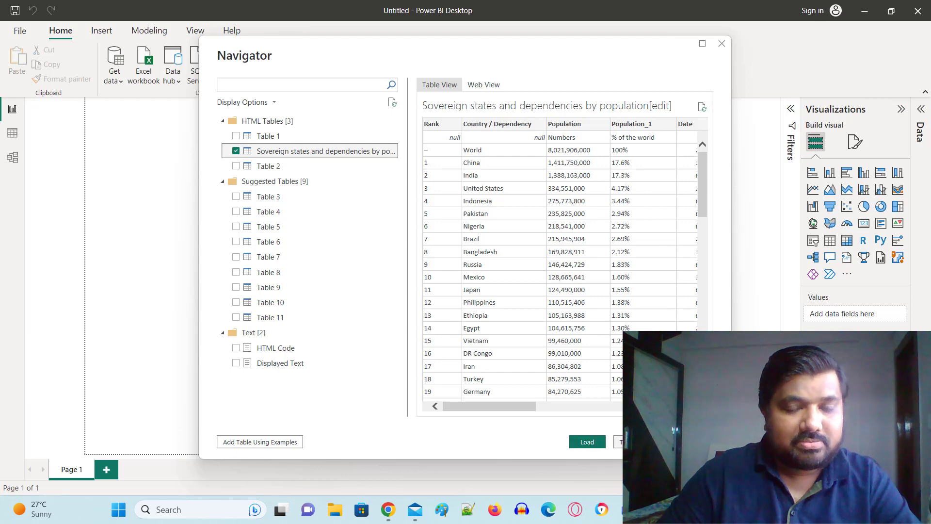
pyautogui.click(587, 442)
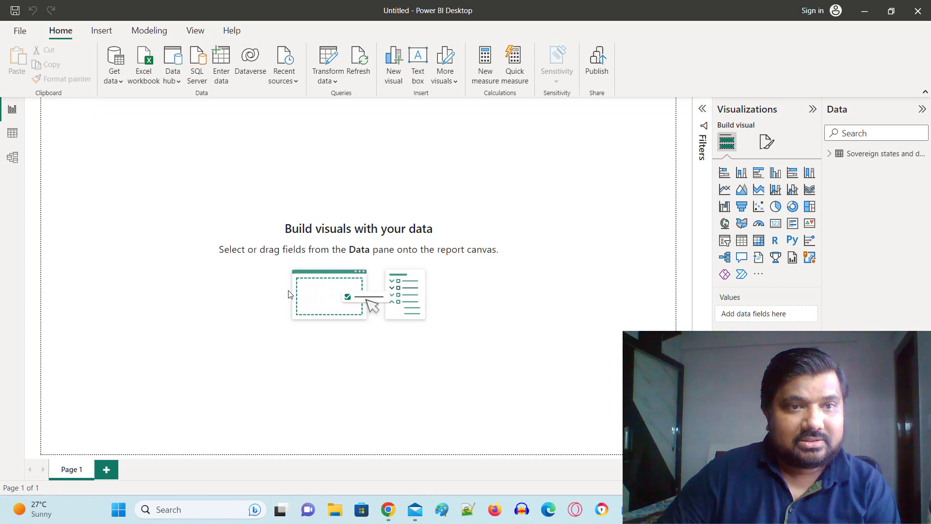
pyautogui.click(14, 134)
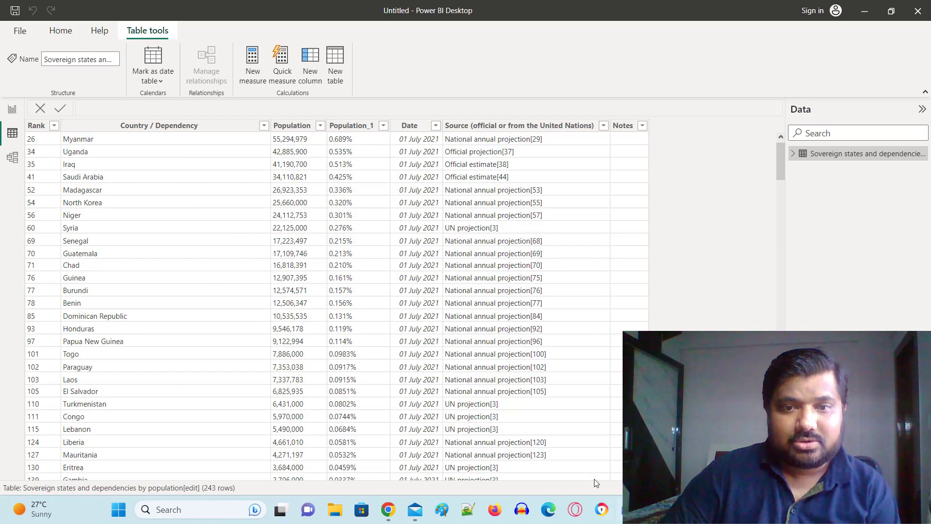
# Look through the loaded table's rows down to Vatican City and return to its first rows
pyautogui.scroll(-15, 582, 436)
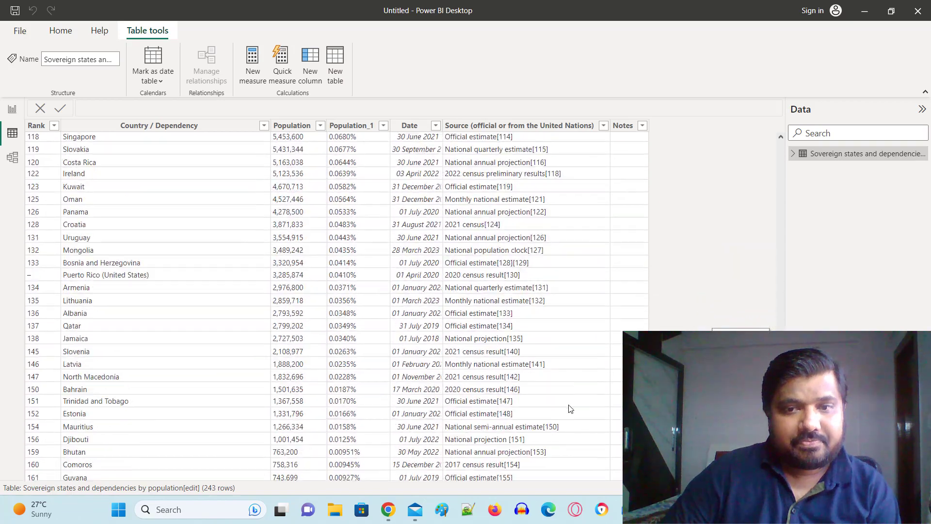
pyautogui.scroll(-15, 570, 409)
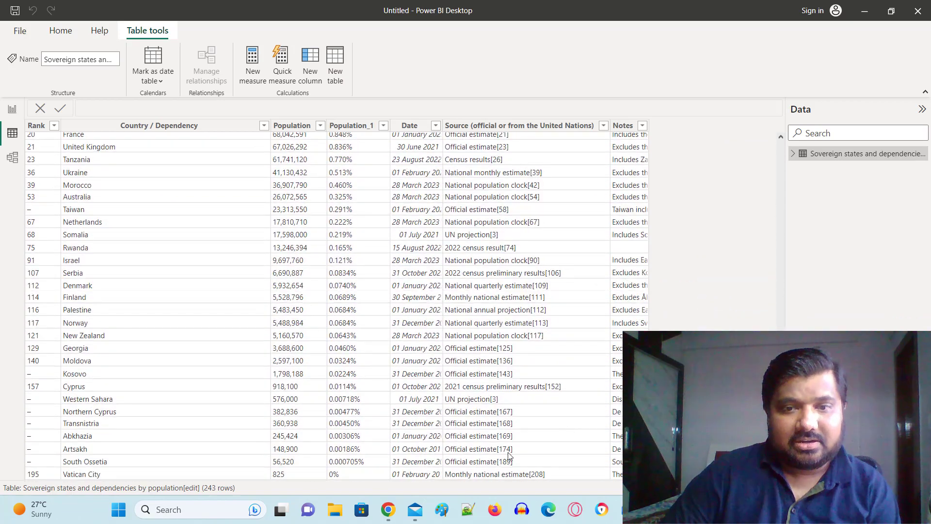
pyautogui.scroll(10, 505, 388)
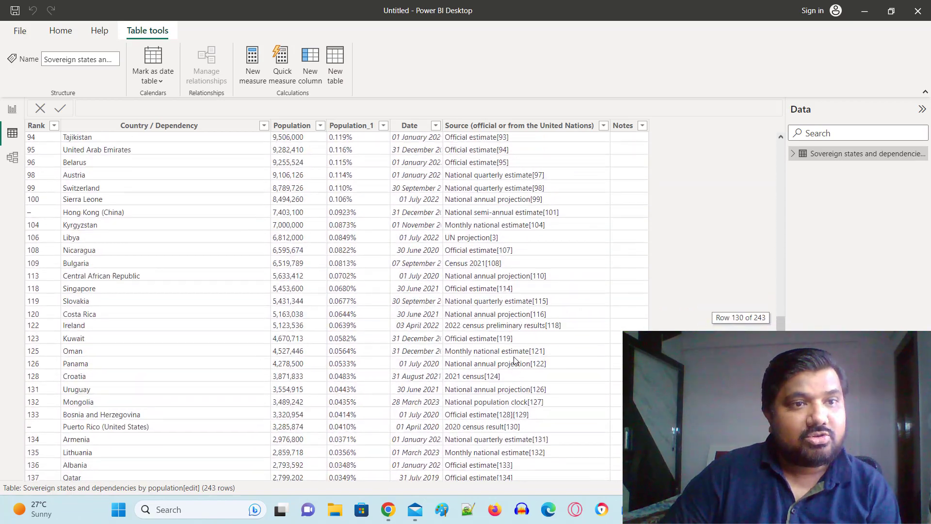
pyautogui.scroll(15, 516, 360)
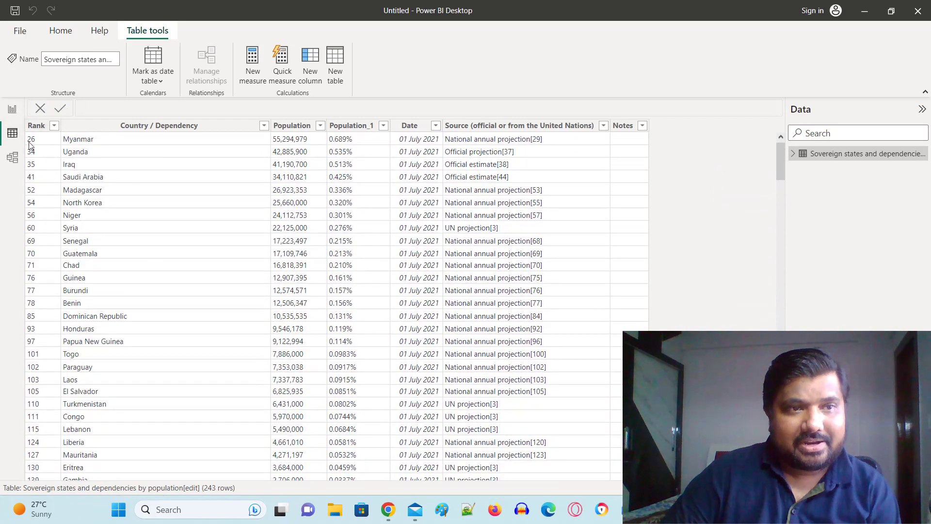
# Look at the empty report canvas and at the loaded table's fields in the model view
pyautogui.click(11, 111)
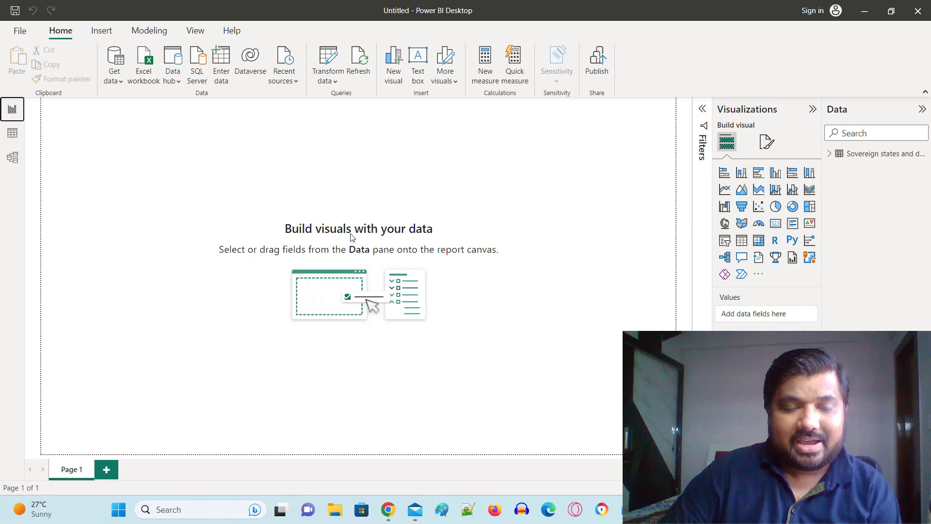
pyautogui.click(12, 133)
pyautogui.click(12, 157)
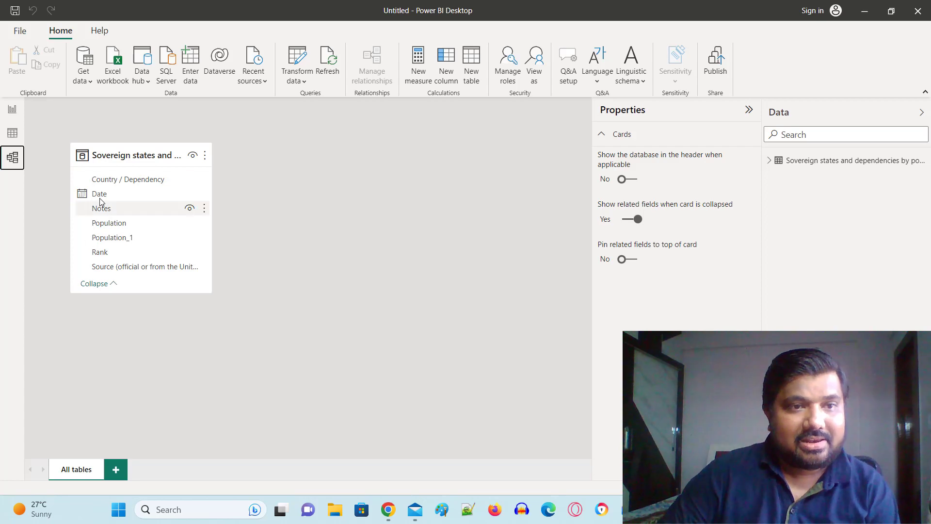
# Return to the table's data, select the Date column and view its available commands without applying any
pyautogui.click(12, 133)
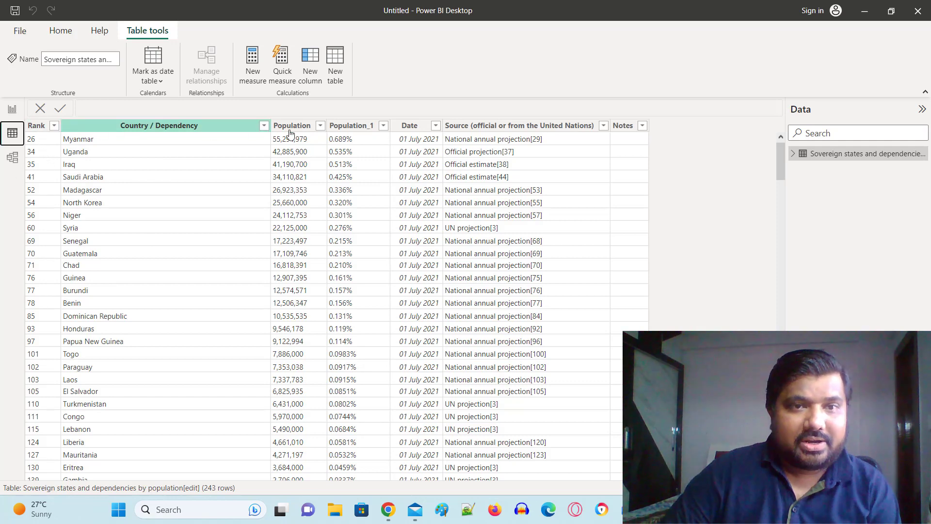
pyautogui.click(417, 127)
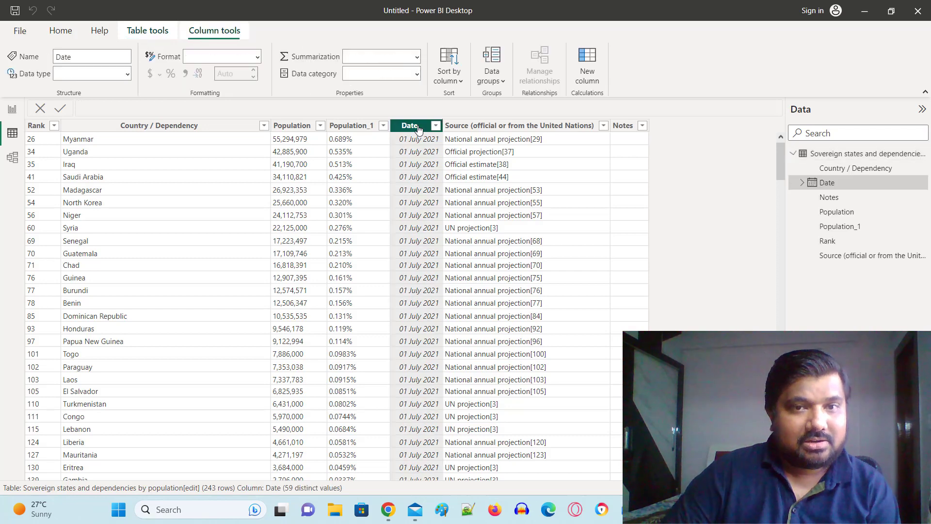
pyautogui.rightClick(419, 129)
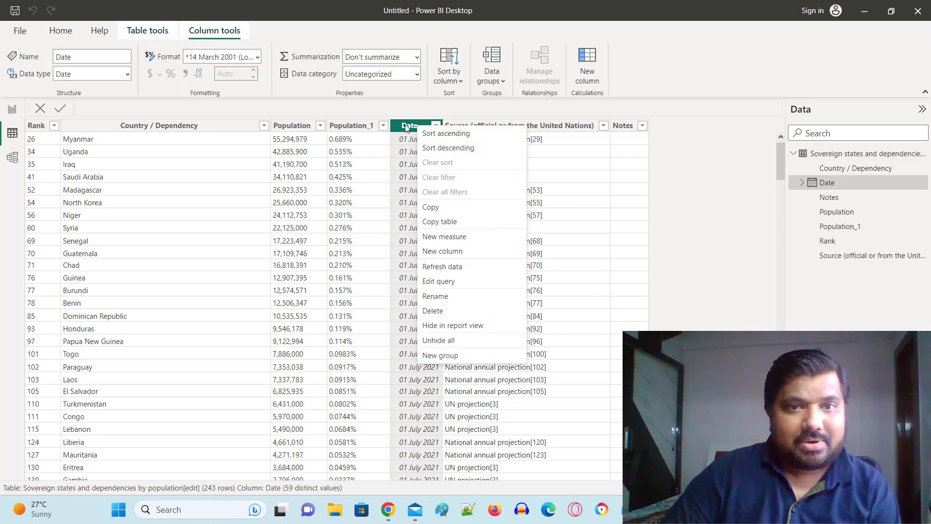
pyautogui.click(406, 129)
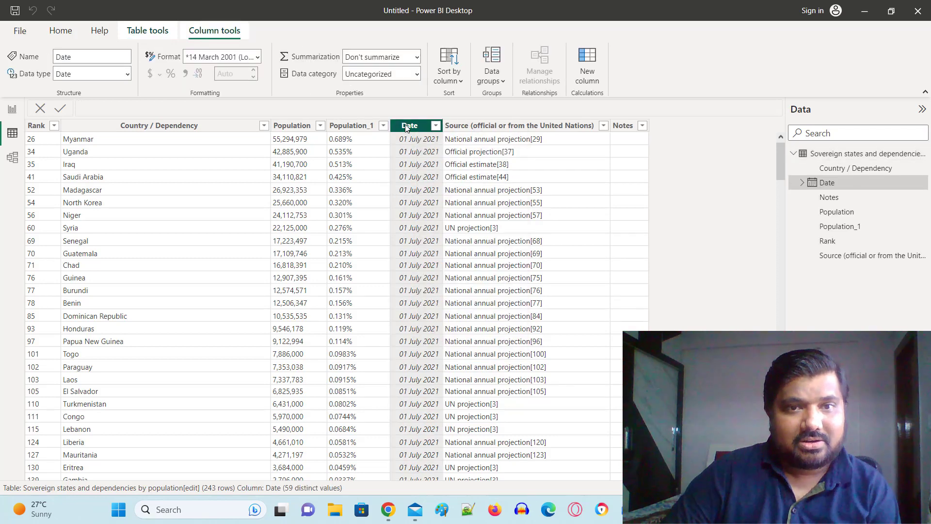
# Delete the Date column from the population table and confirm the deletion
pyautogui.rightClick(406, 127)
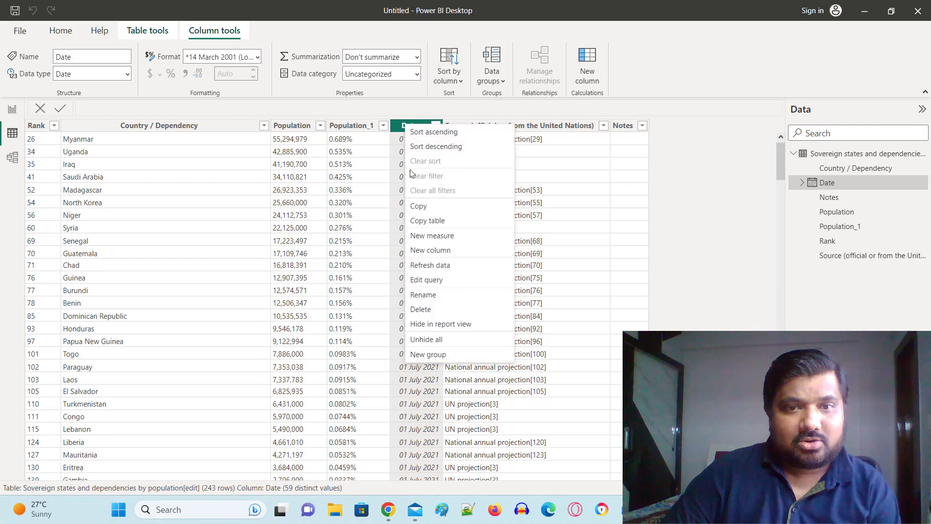
pyautogui.click(423, 316)
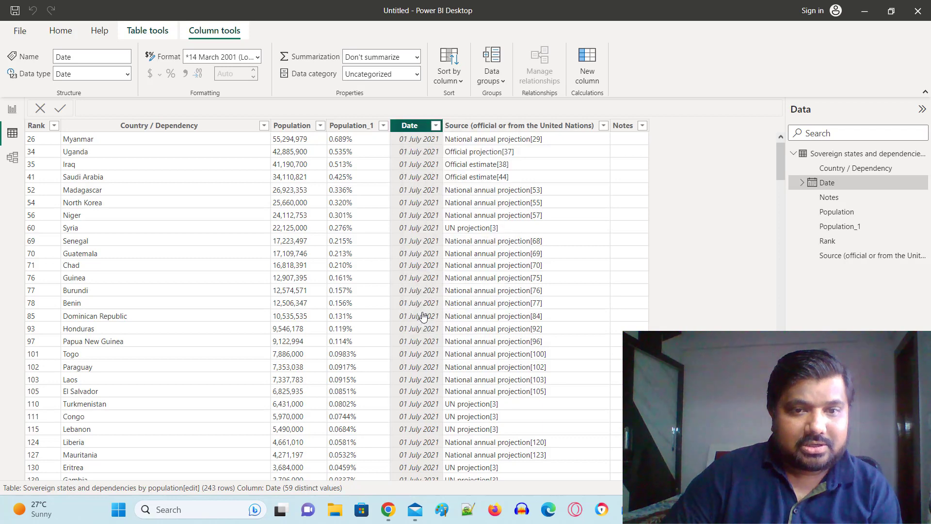
pyautogui.click(533, 257)
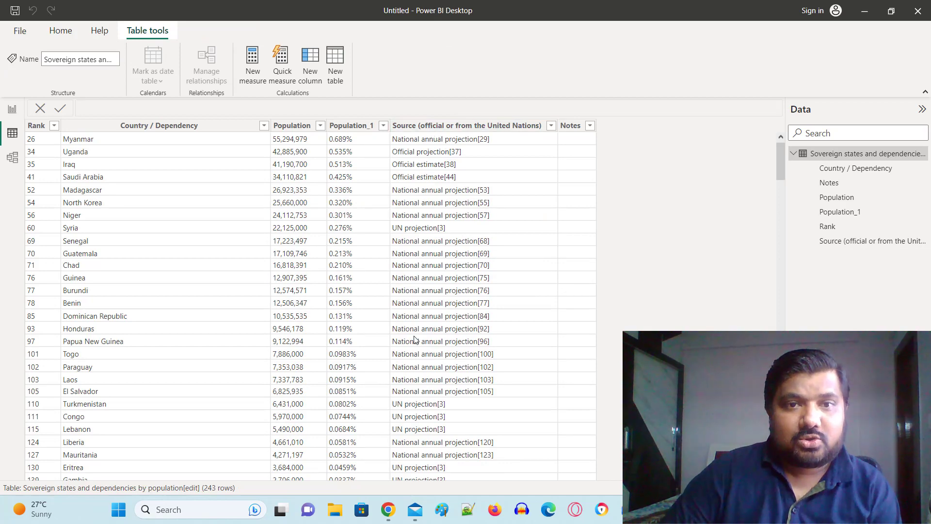
# Delete the "Source (official or from the United Nations)" column from the table
pyautogui.click(432, 127)
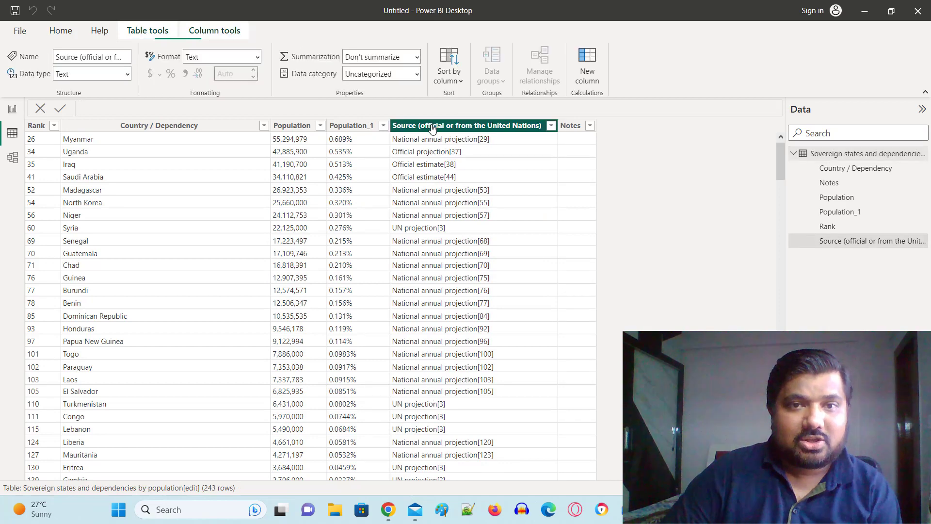
pyautogui.rightClick(432, 127)
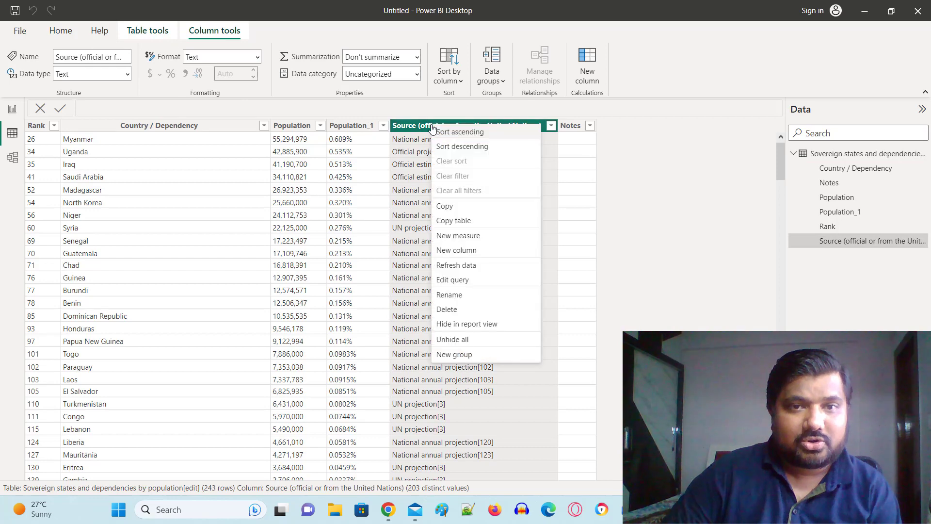
pyautogui.click(447, 310)
pyautogui.click(534, 257)
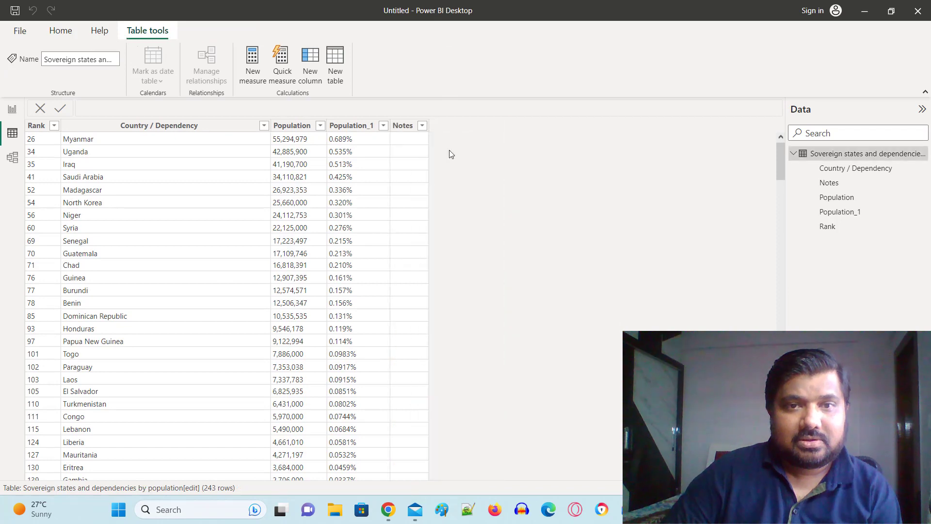
# Delete the Notes column from the table and confirm its removal
pyautogui.rightClick(406, 126)
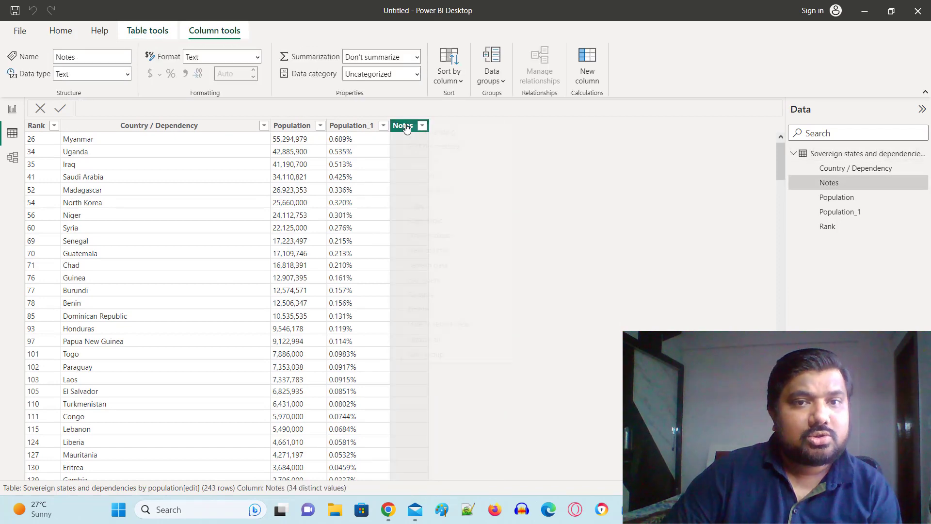
pyautogui.click(427, 309)
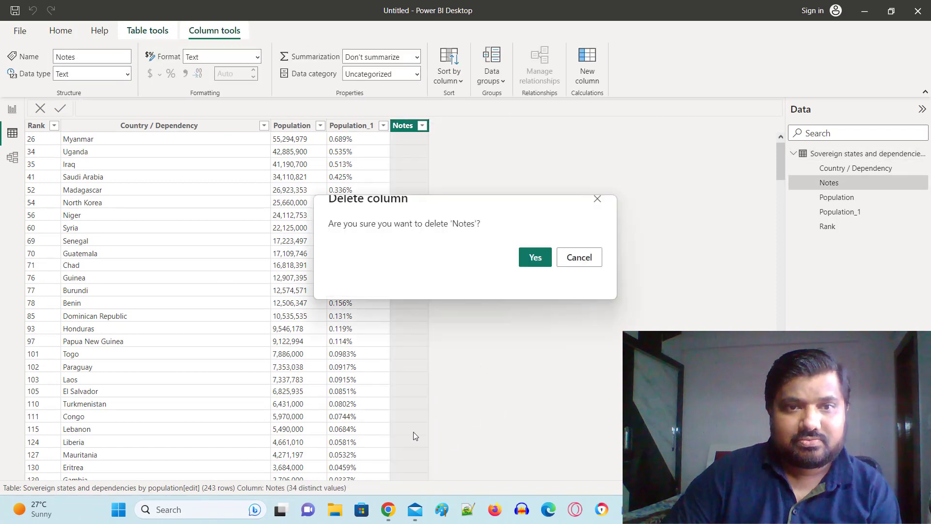
pyautogui.click(536, 258)
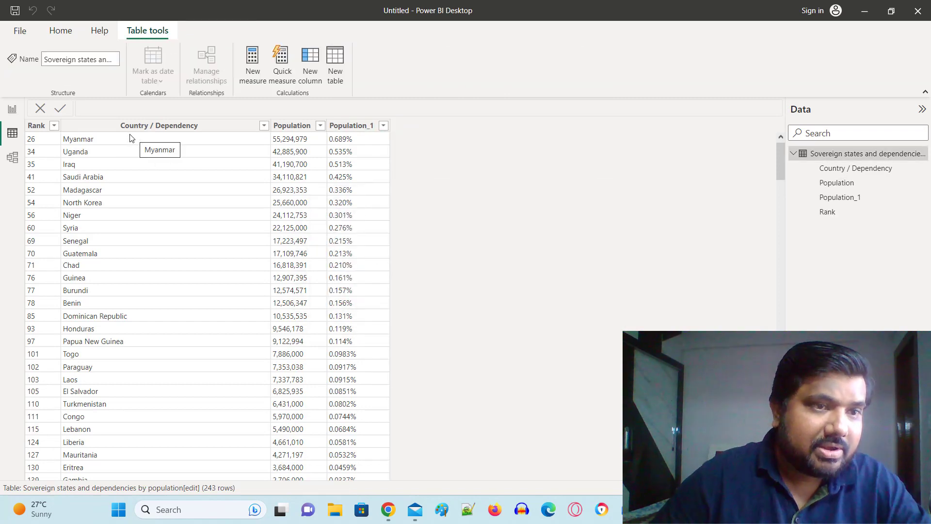
# Rename the "Country / Dependency" column as "Country"
pyautogui.click(154, 127)
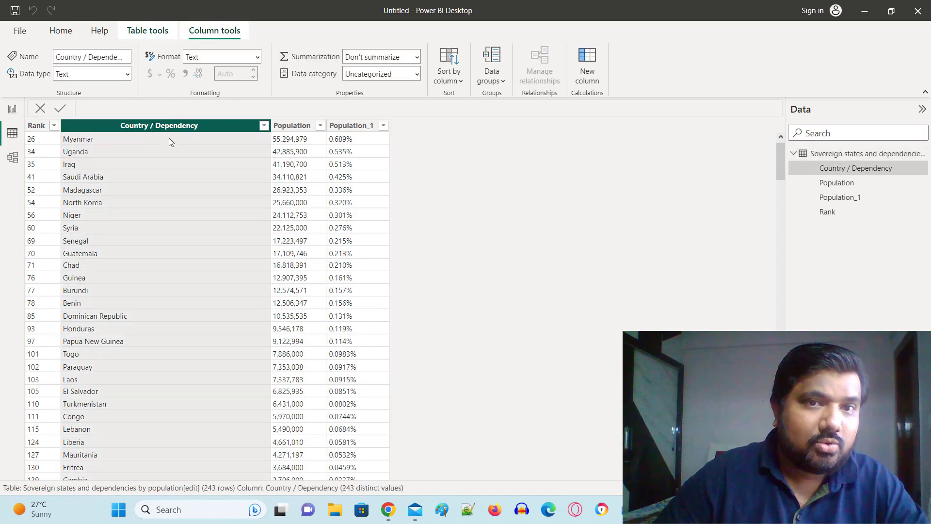
pyautogui.rightClick(125, 128)
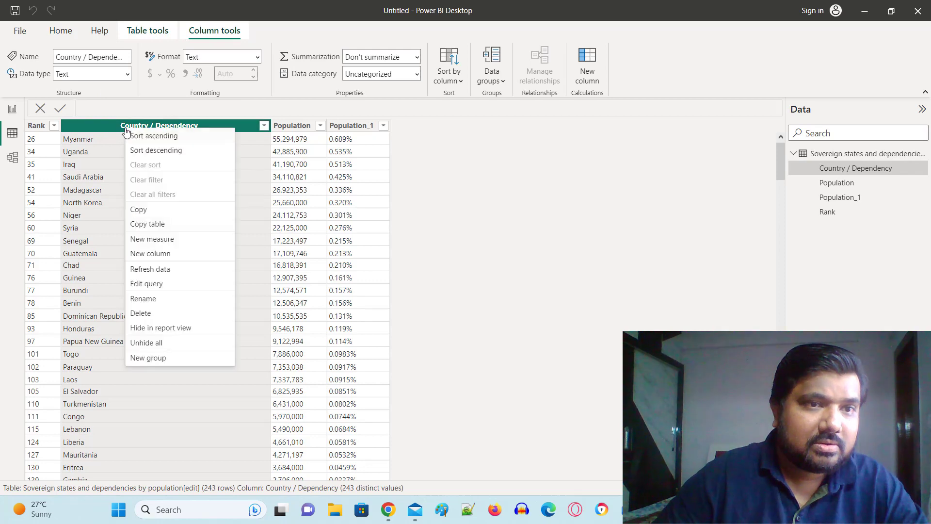
pyautogui.click(150, 300)
pyautogui.click(153, 124)
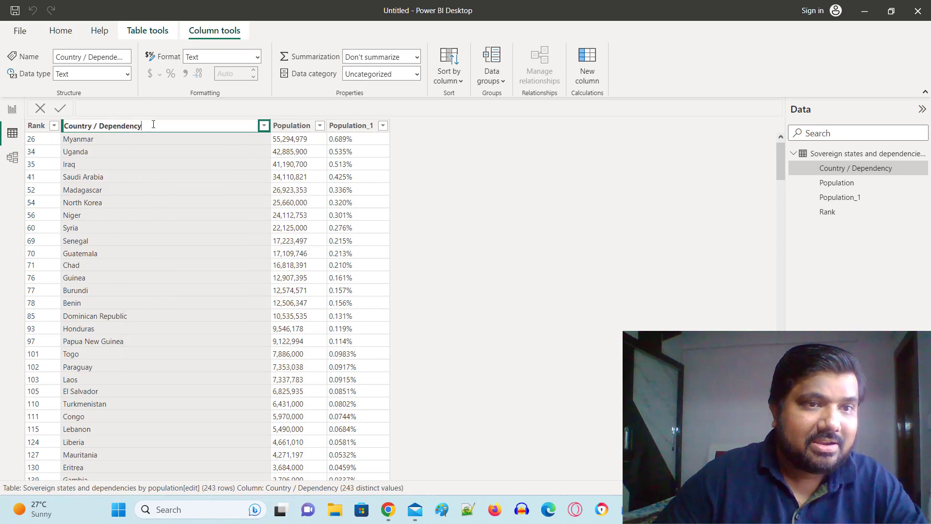
pyautogui.moveTo(136, 124); pyautogui.dragTo(89, 124)
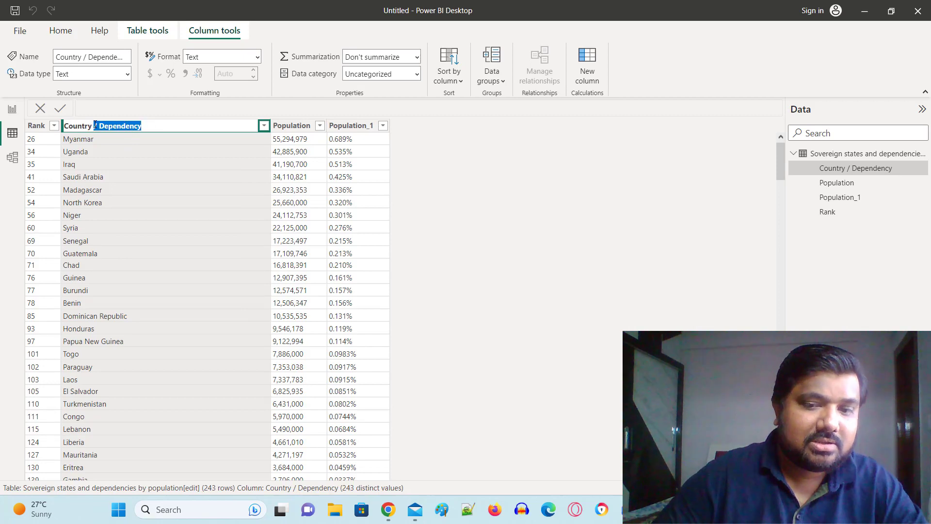
pyautogui.press('BackSpace')
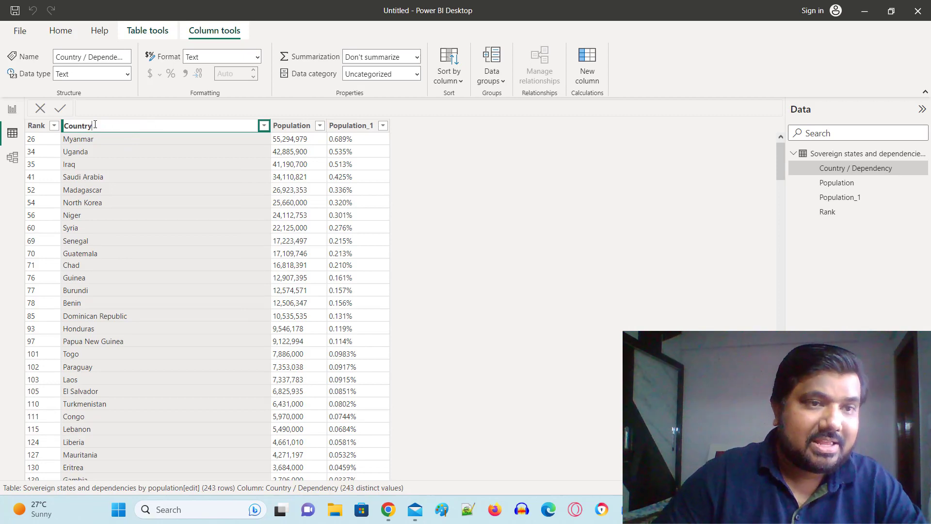
pyautogui.click(147, 186)
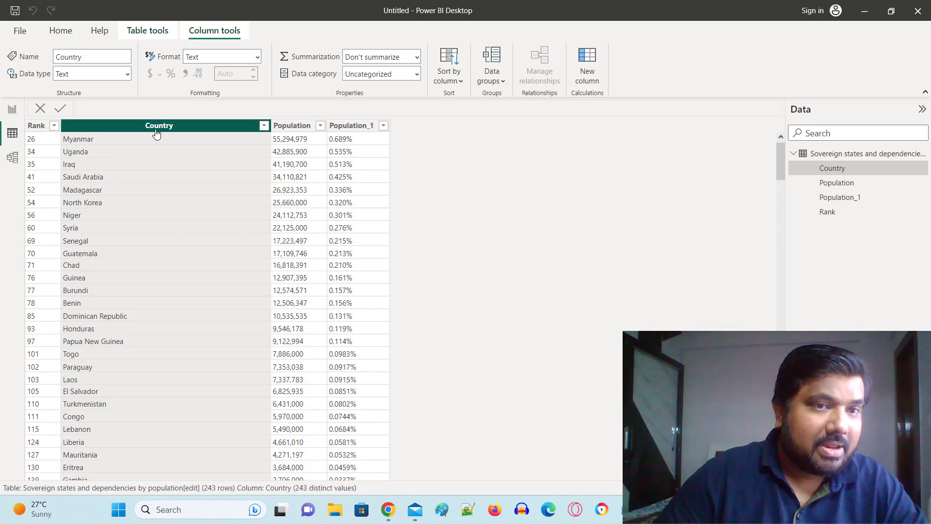
pyautogui.click(301, 127)
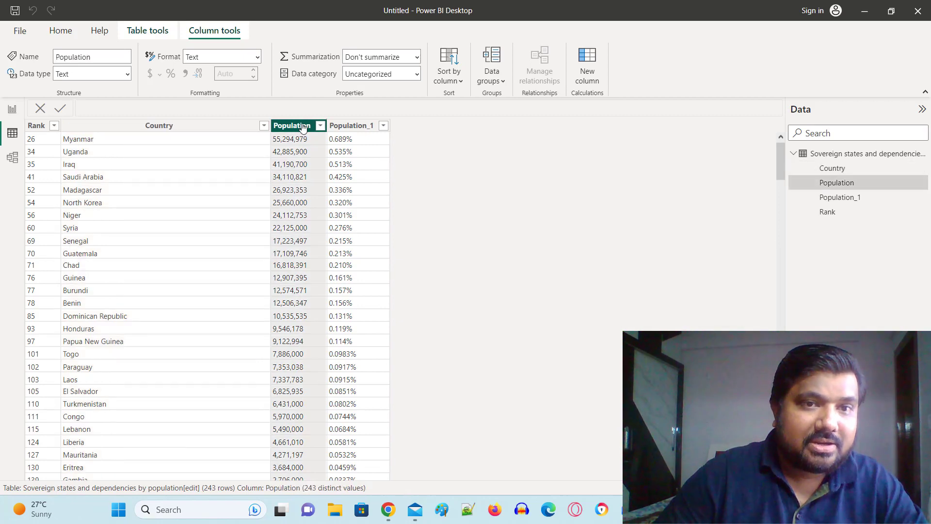
pyautogui.rightClick(303, 127)
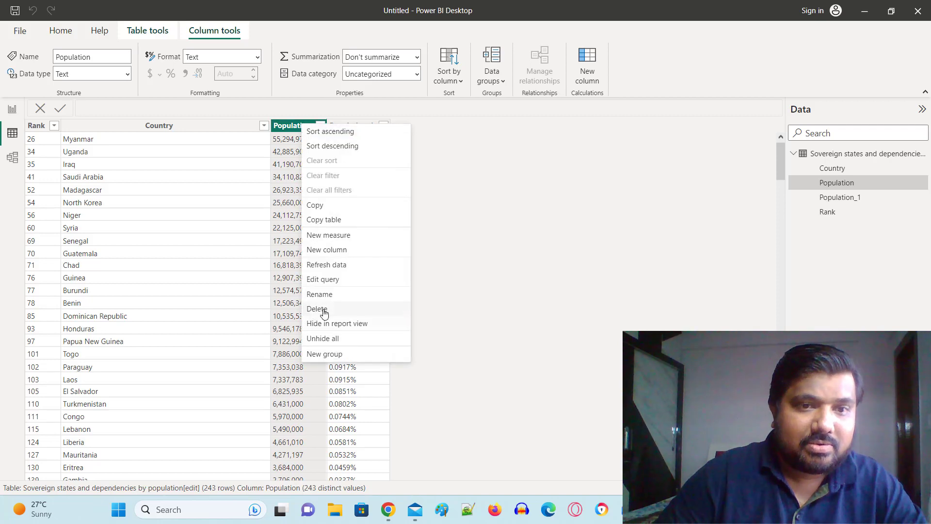
pyautogui.click(318, 295)
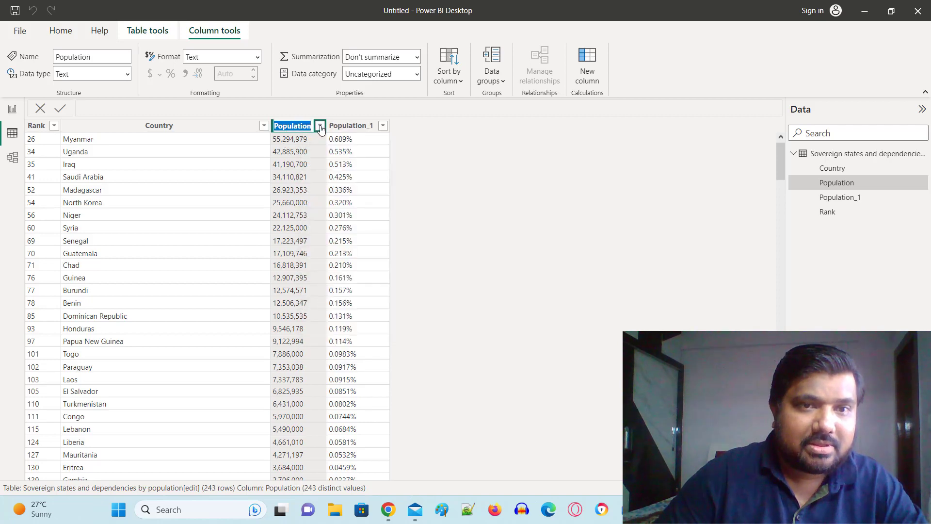
pyautogui.click(303, 125)
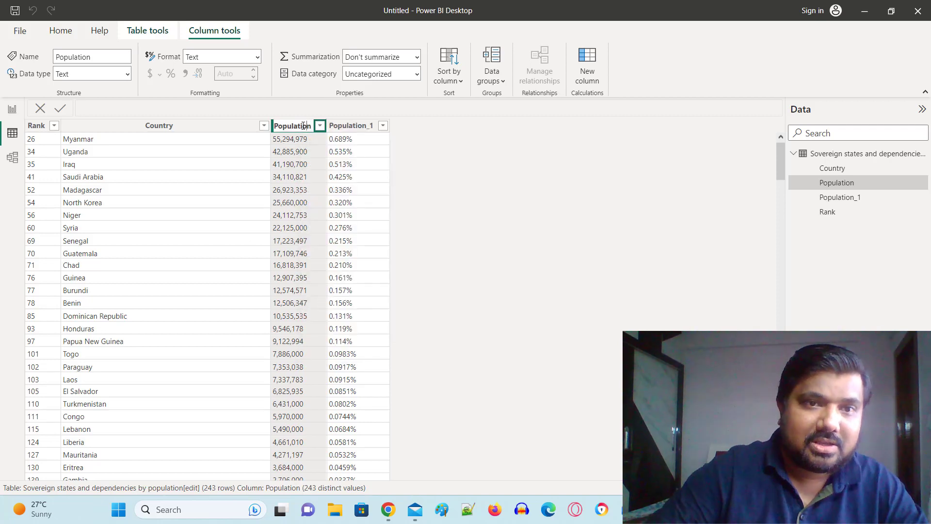
pyautogui.press('Return')
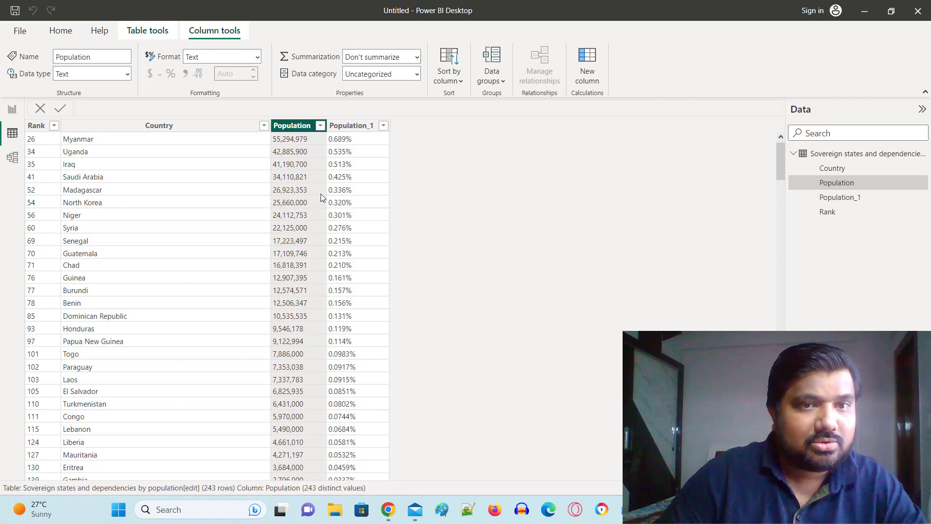
# Rename the "Population_1" column, which holds the percentage shares, as "% Population"
pyautogui.click(357, 130)
pyautogui.rightClick(360, 127)
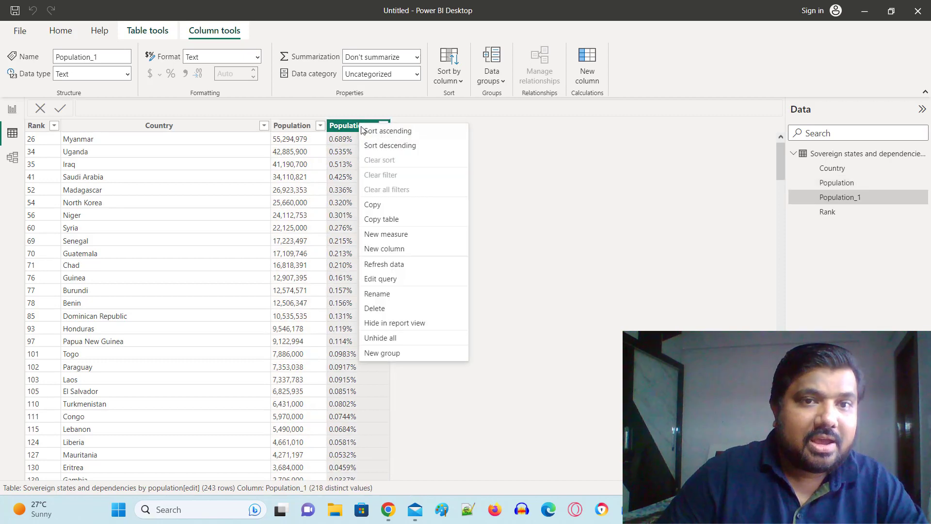
pyautogui.click(389, 297)
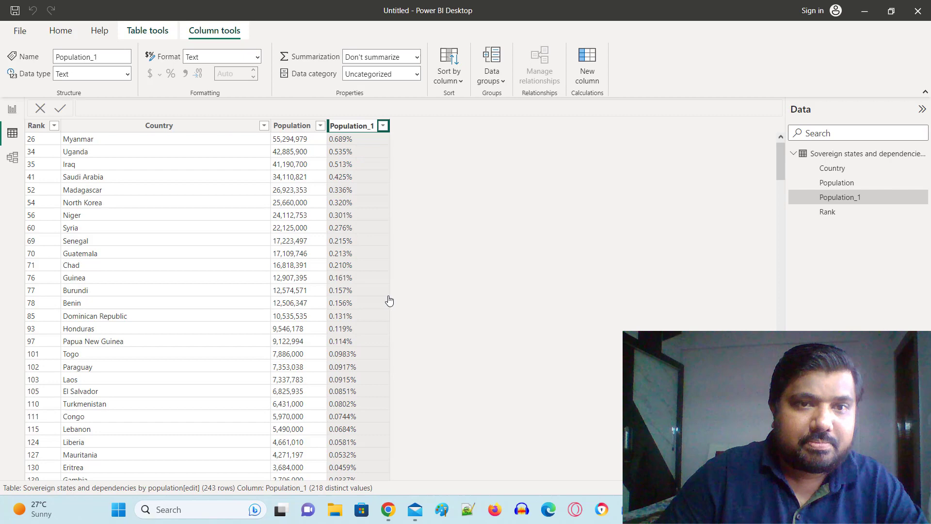
pyautogui.click(372, 127)
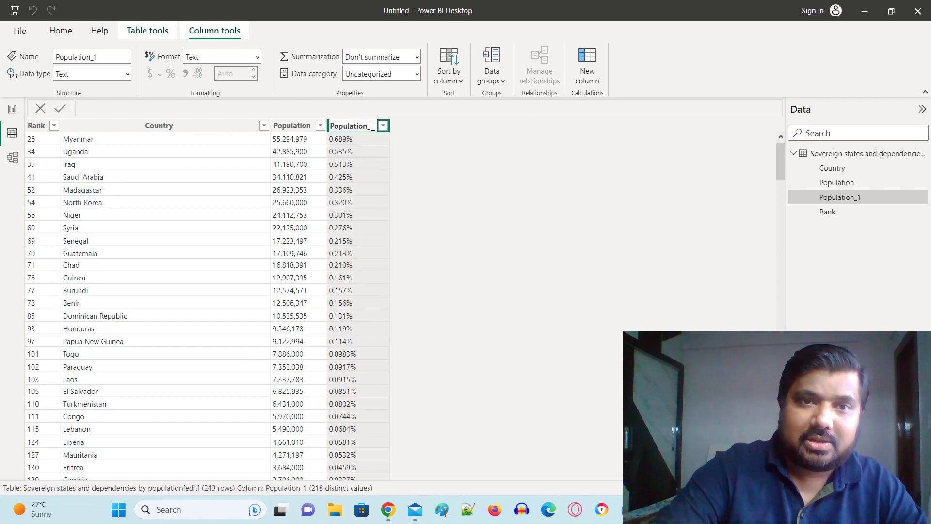
pyautogui.press('BackSpace')
pyautogui.press('BackSpace')
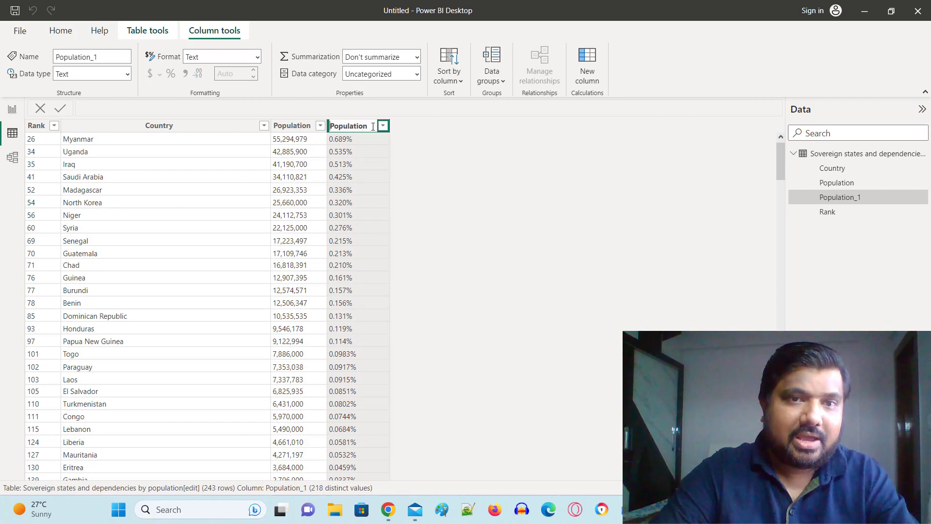
pyautogui.press('Home')
pyautogui.write('%')
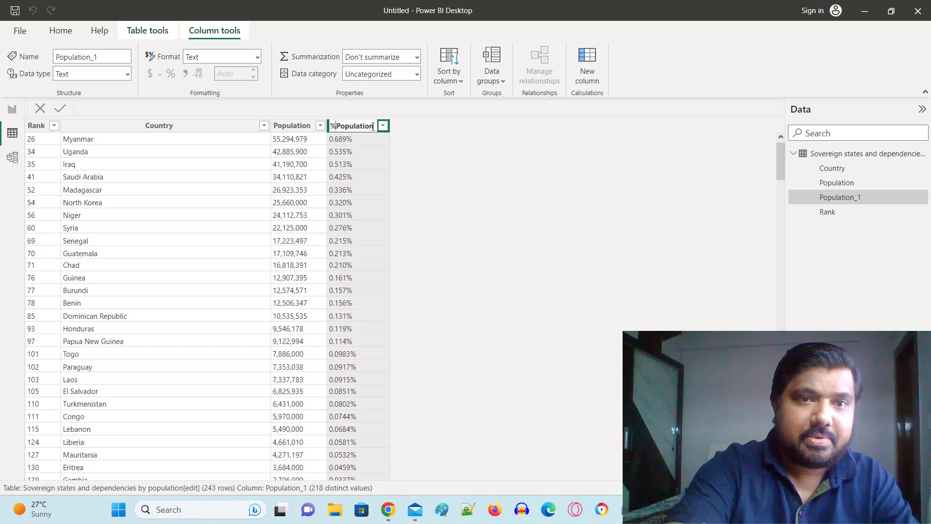
pyautogui.press('Return')
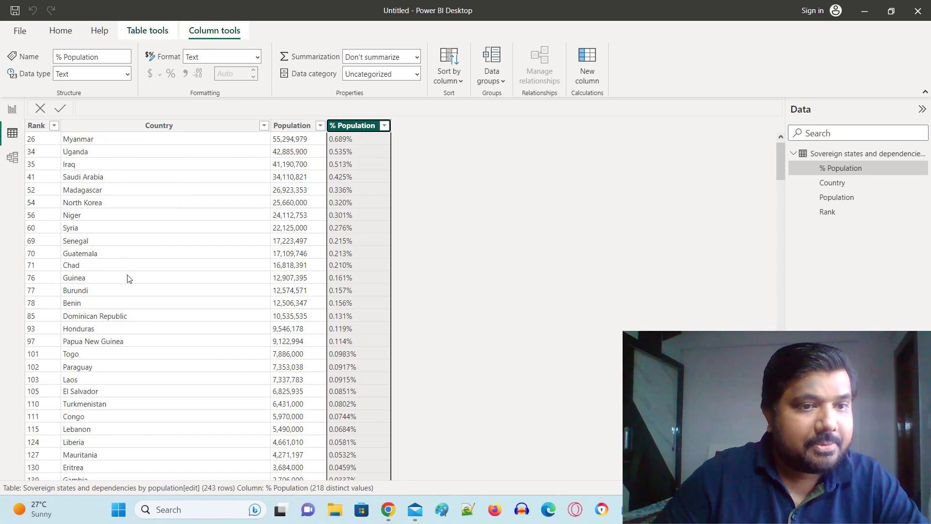
# Look through the table's rows for territories listed with a parent country and select the French Polynesia (France) entry
pyautogui.scroll(-15, 162, 237)
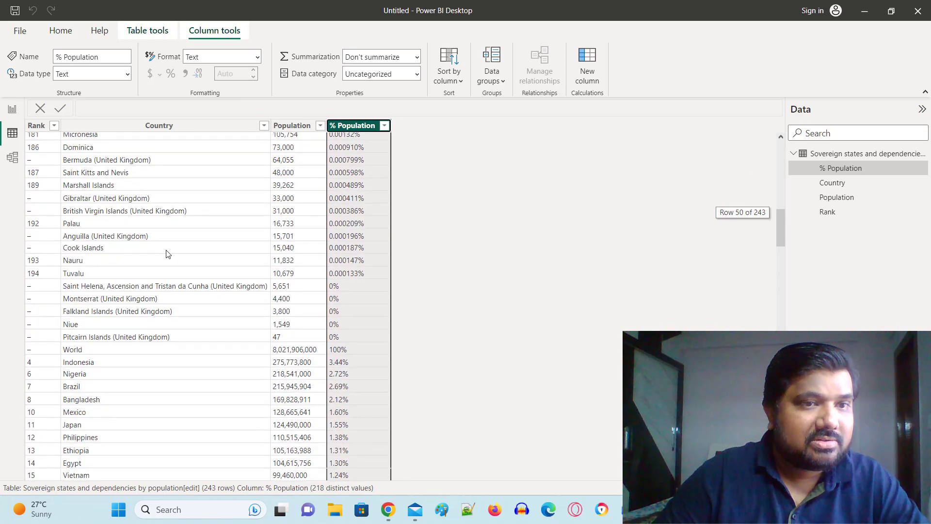
pyautogui.scroll(10, 166, 253)
pyautogui.scroll(-5, 214, 235)
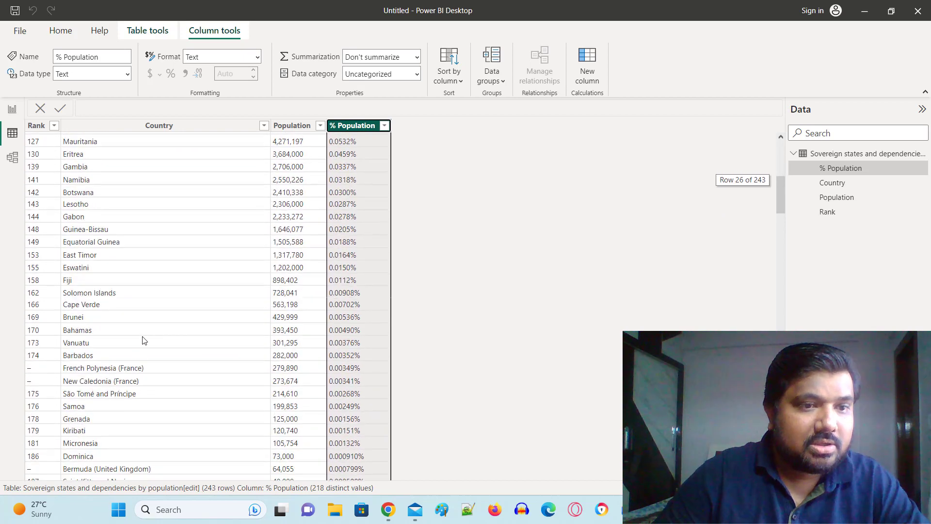
pyautogui.scroll(-3, 144, 341)
pyautogui.click(107, 268)
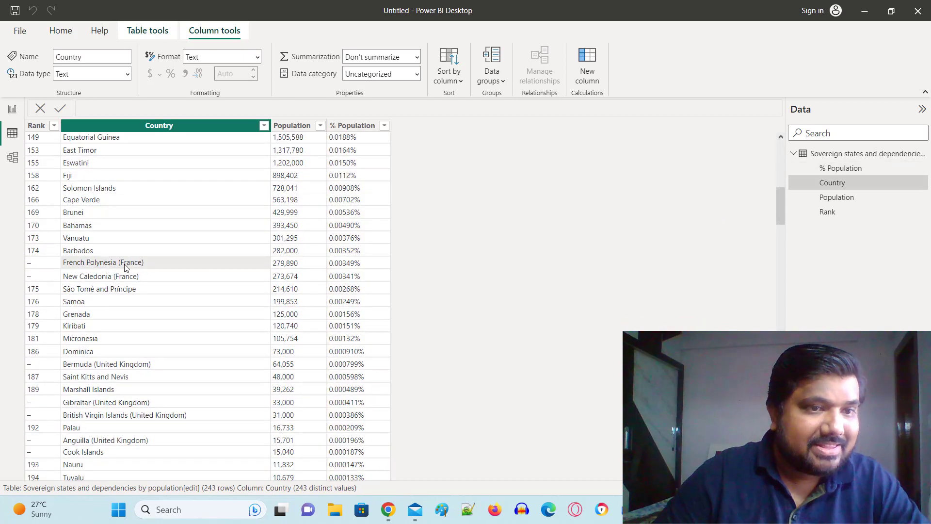
pyautogui.rightClick(125, 267)
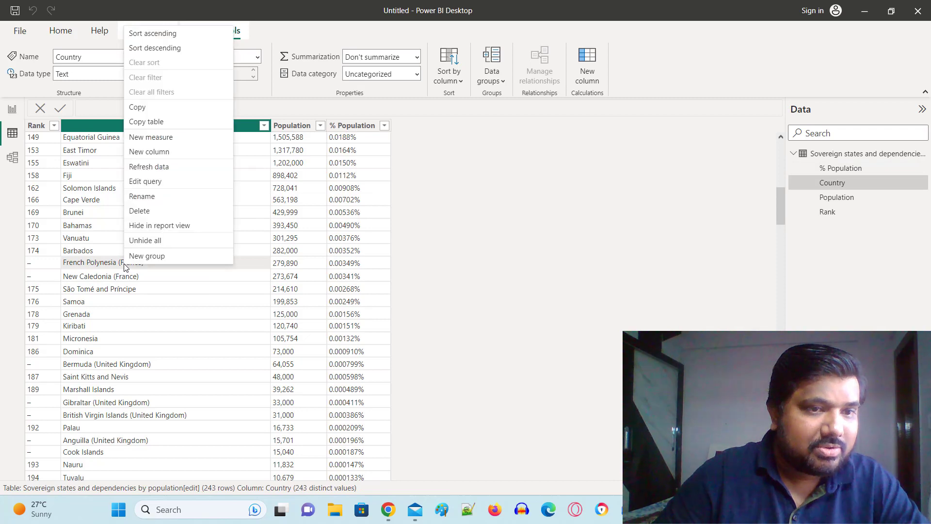
pyautogui.click(142, 197)
pyautogui.press('Return')
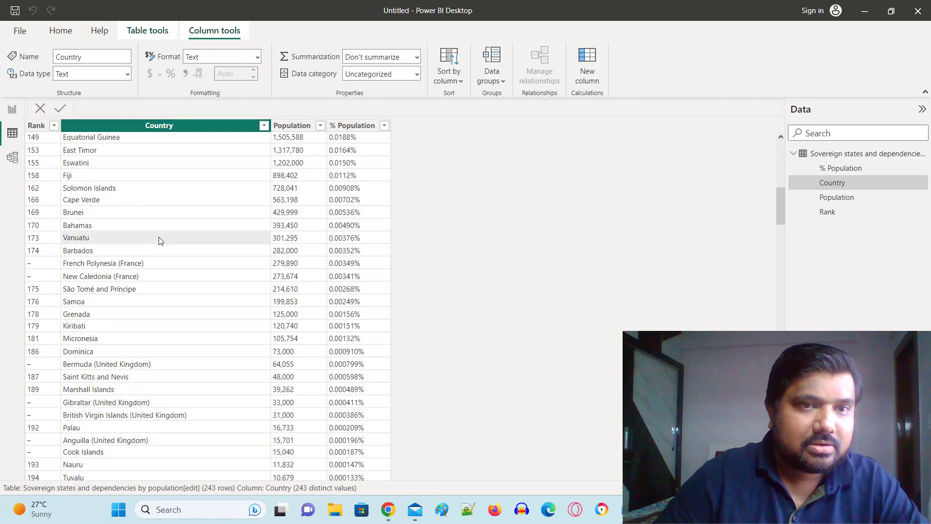
# Filter the Country column to show only France, searching its value list for "france"
pyautogui.click(265, 126)
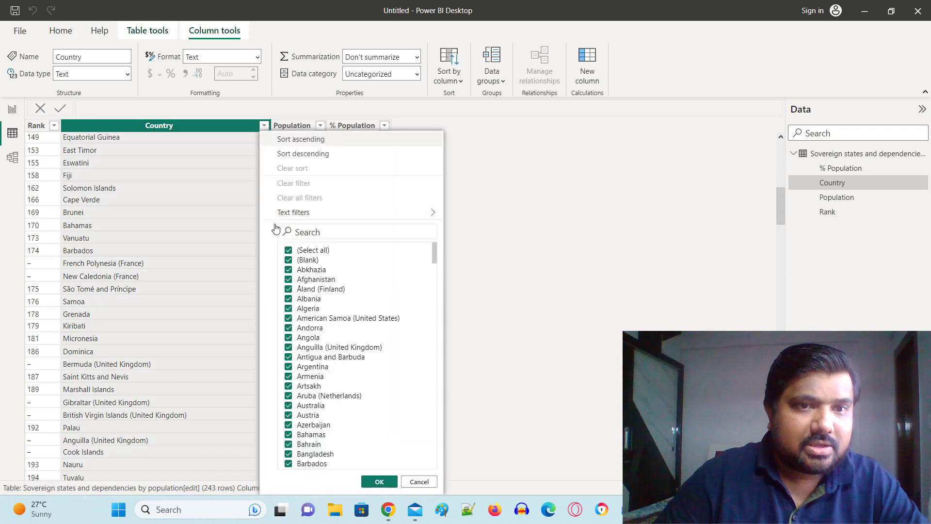
pyautogui.click(304, 251)
pyautogui.write('fr')
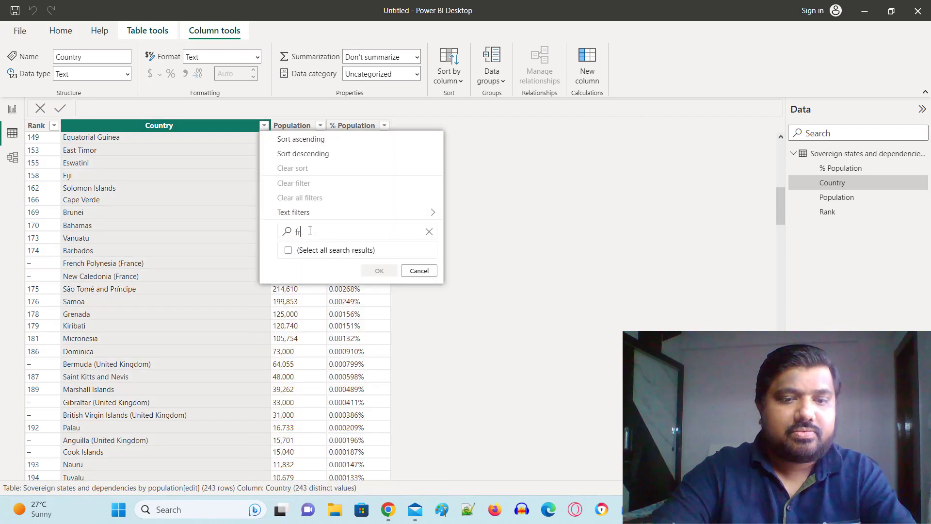
pyautogui.write('ance')
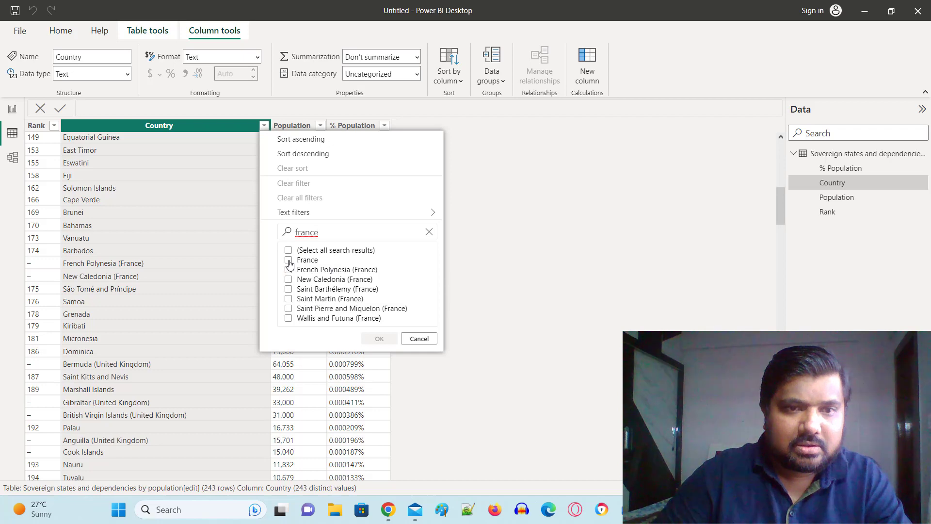
pyautogui.click(288, 261)
pyautogui.click(380, 339)
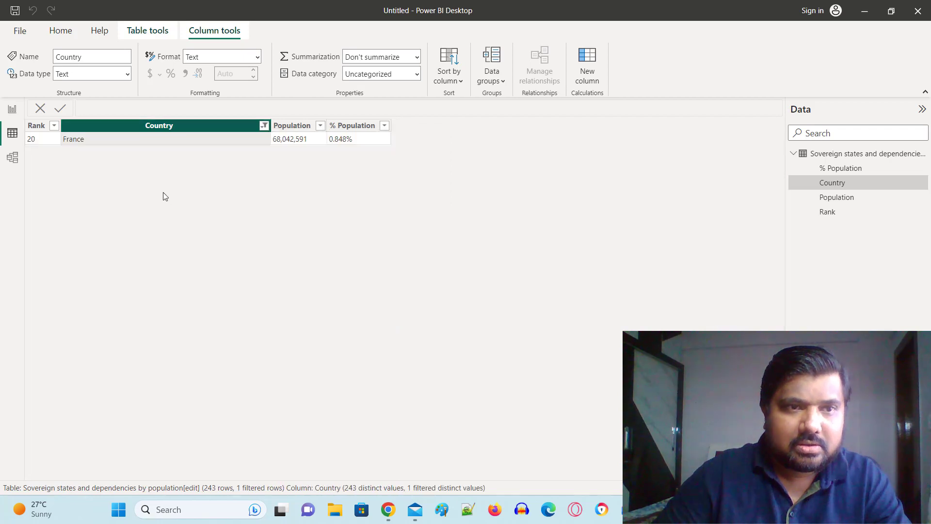
pyautogui.rightClick(135, 143)
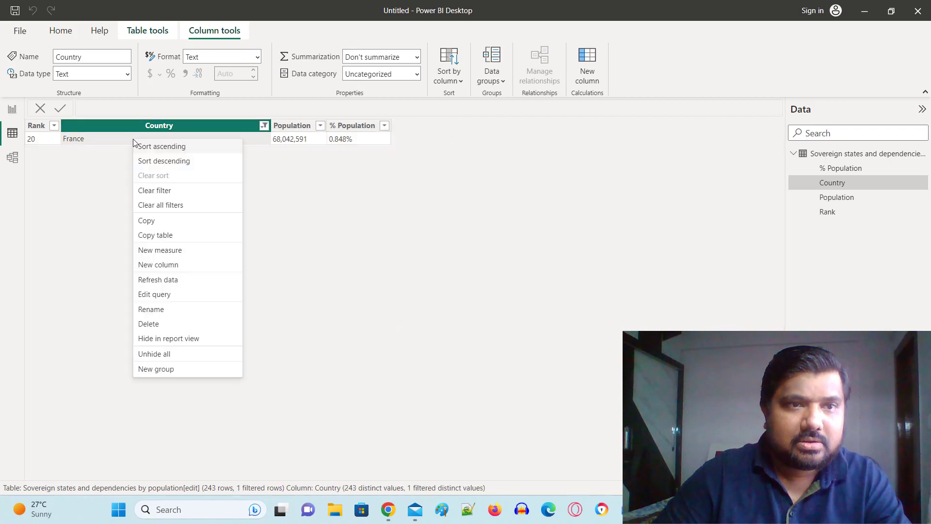
pyautogui.click(106, 133)
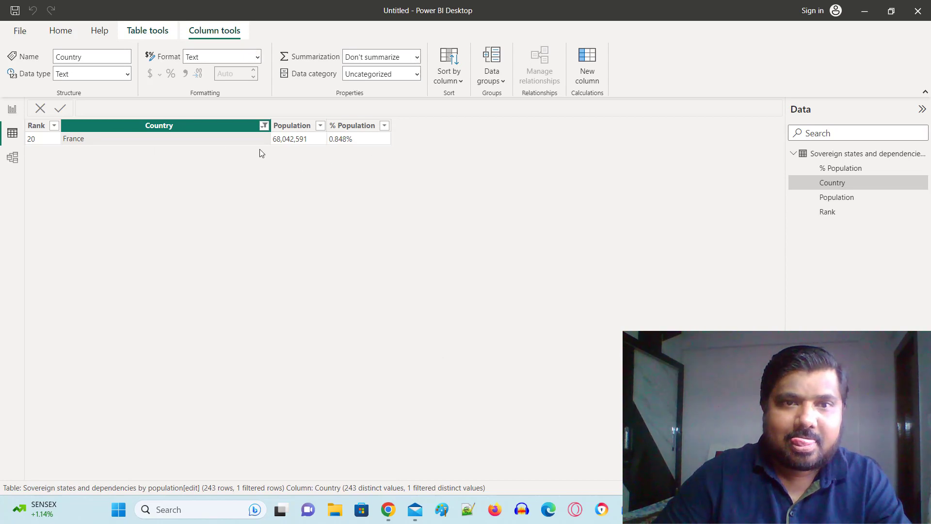
pyautogui.rightClick(192, 142)
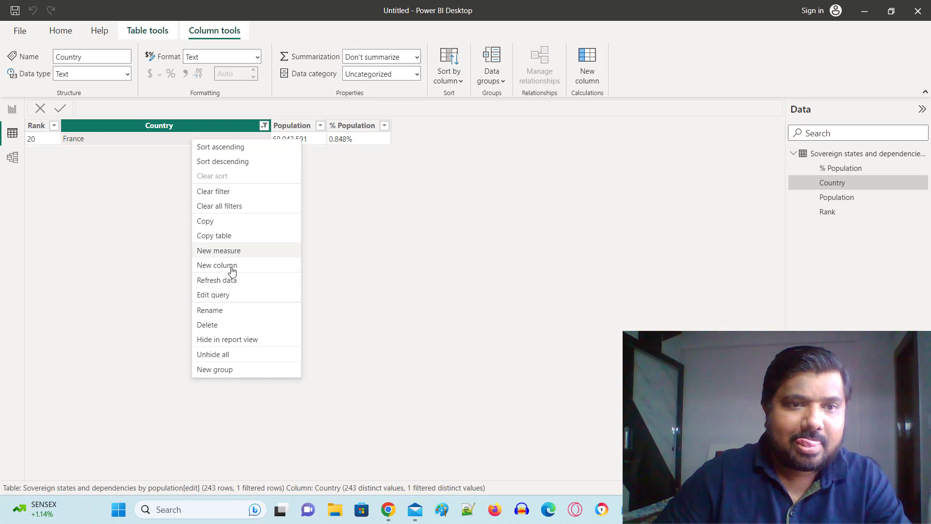
pyautogui.click(219, 310)
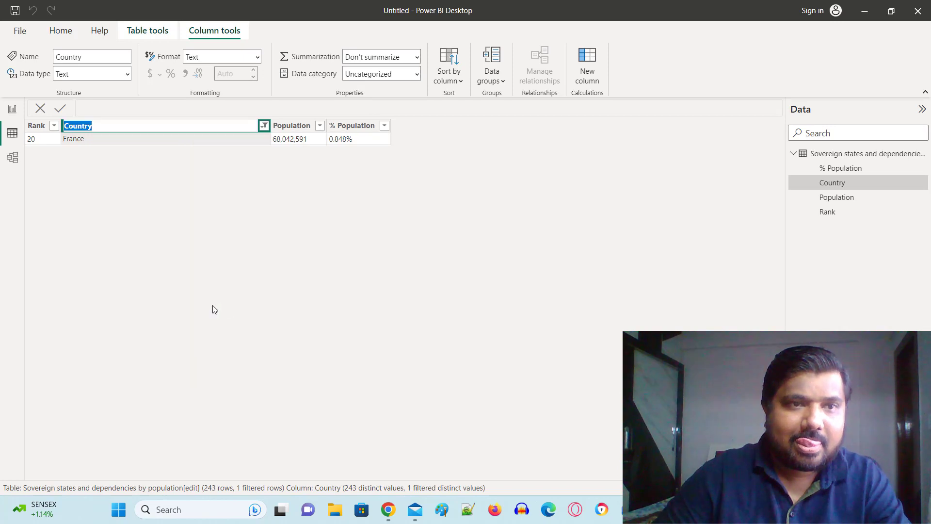
pyautogui.click(252, 230)
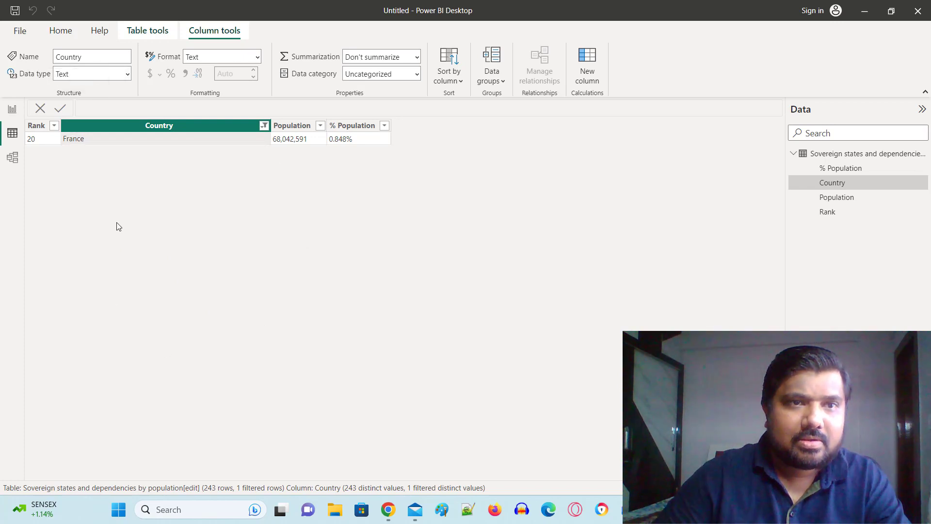
pyautogui.click(124, 73)
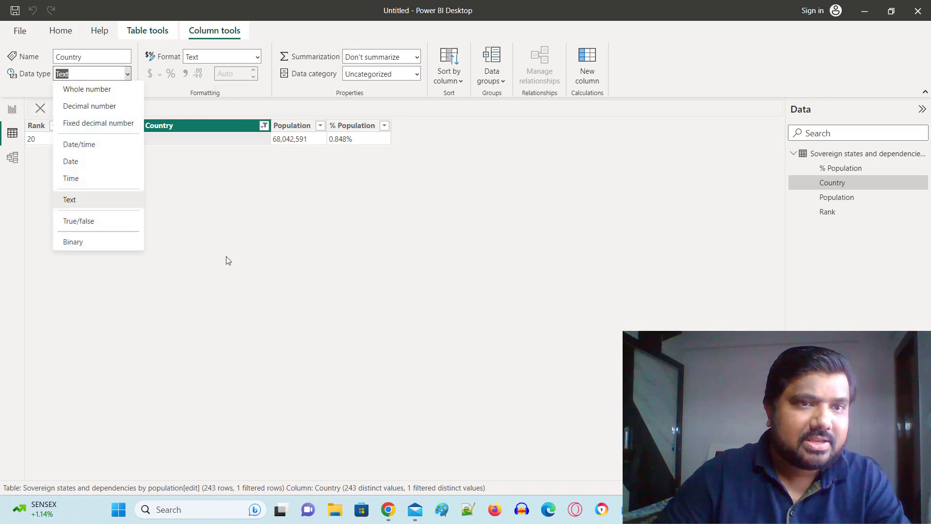
pyautogui.click(223, 84)
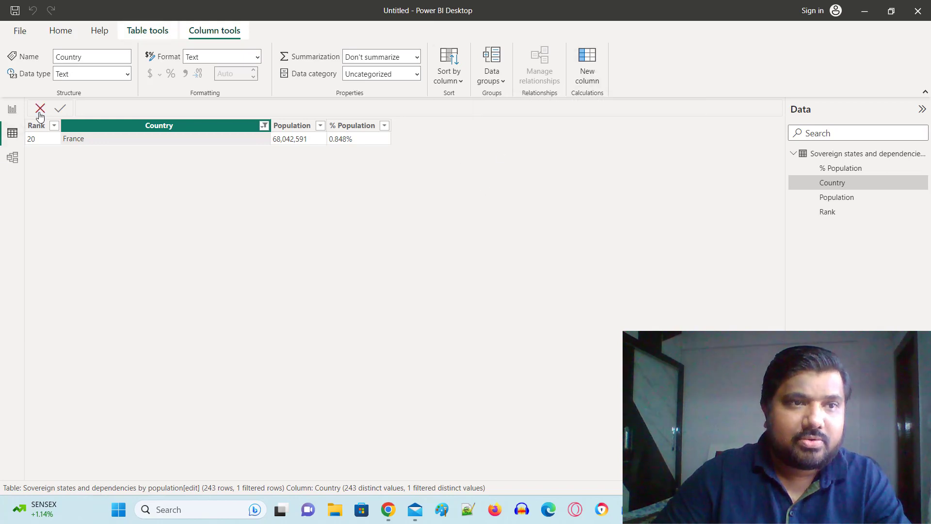
pyautogui.click(12, 108)
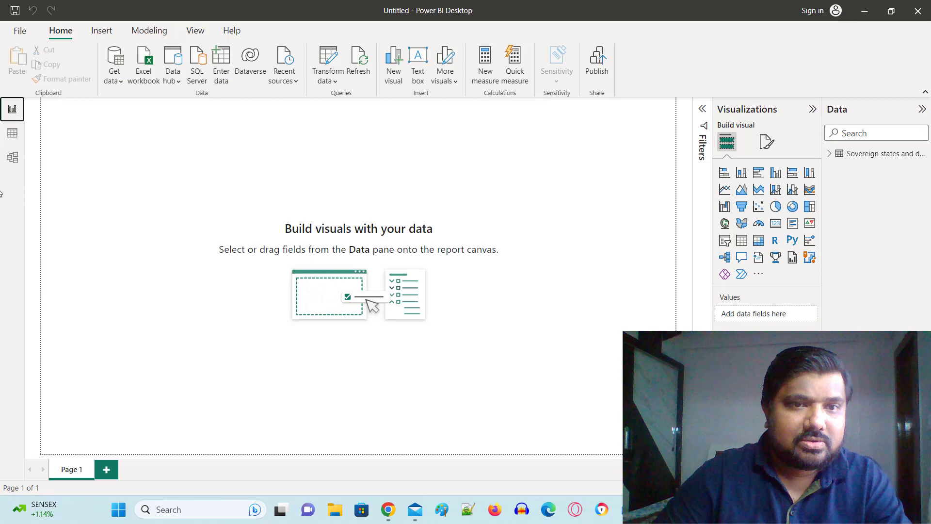
pyautogui.click(12, 132)
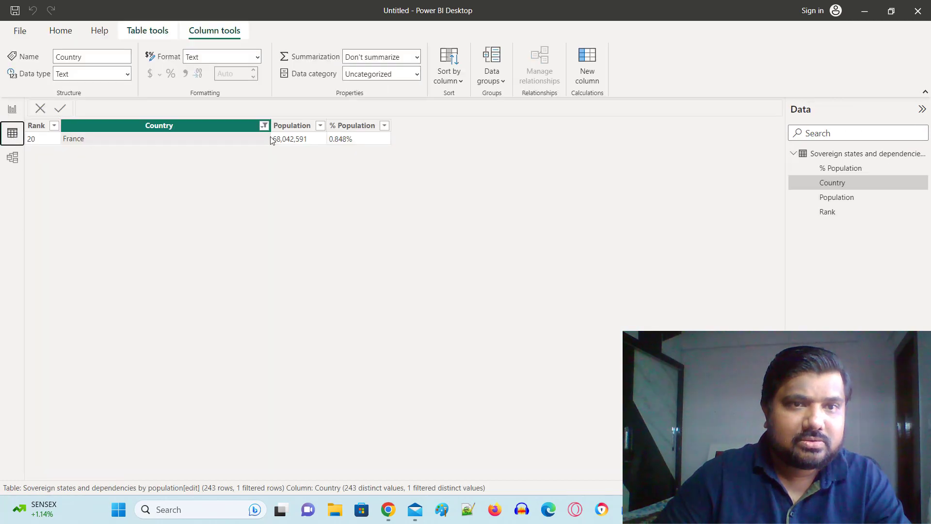
# Reset the Country column's filter to include all values and look over the unfiltered table rows
pyautogui.click(263, 125)
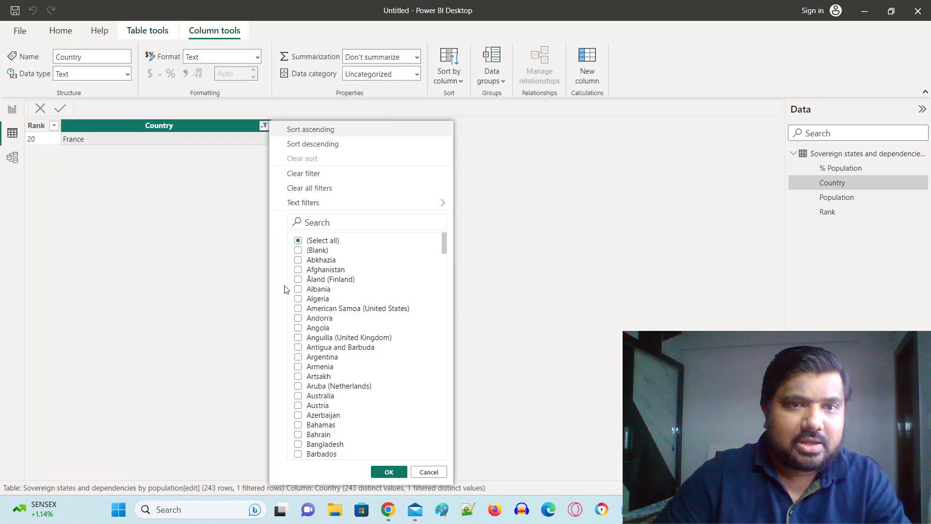
pyautogui.click(298, 241)
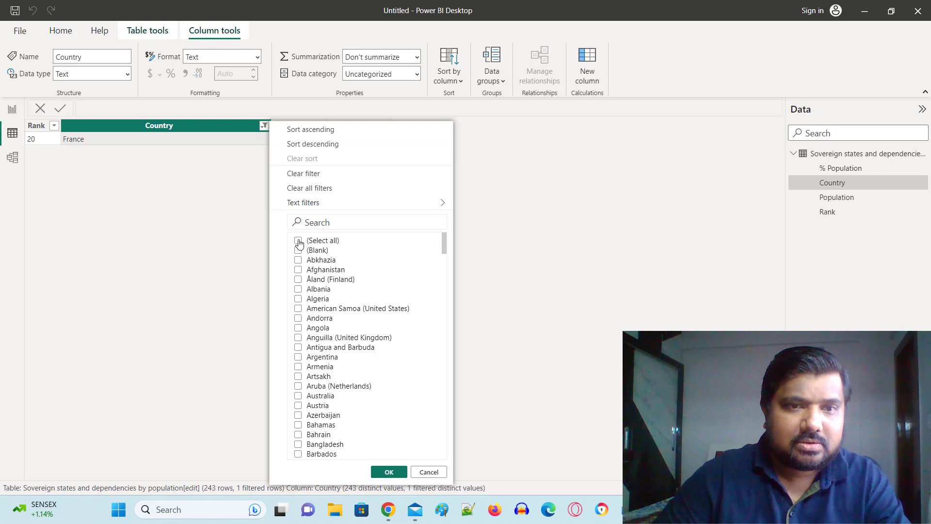
pyautogui.click(299, 241)
pyautogui.click(390, 472)
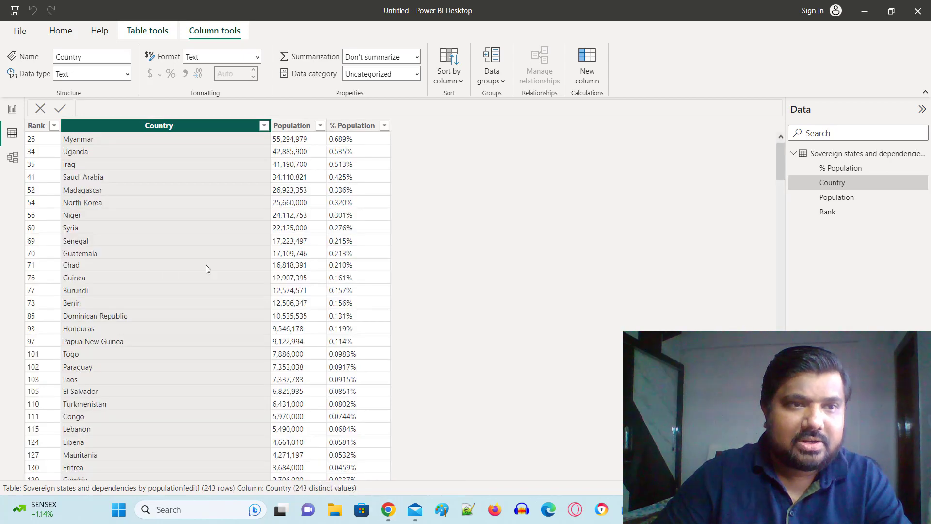
pyautogui.scroll(-15, 225, 257)
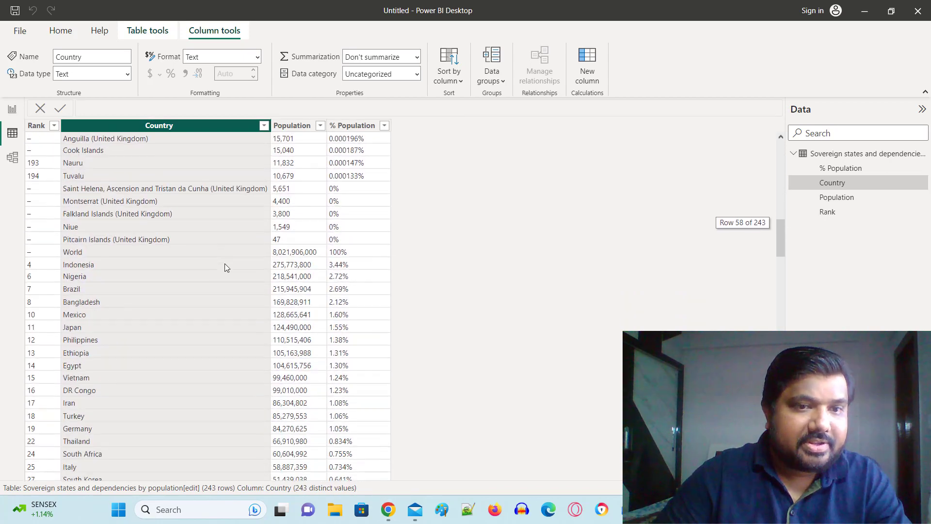
pyautogui.scroll(15, 225, 268)
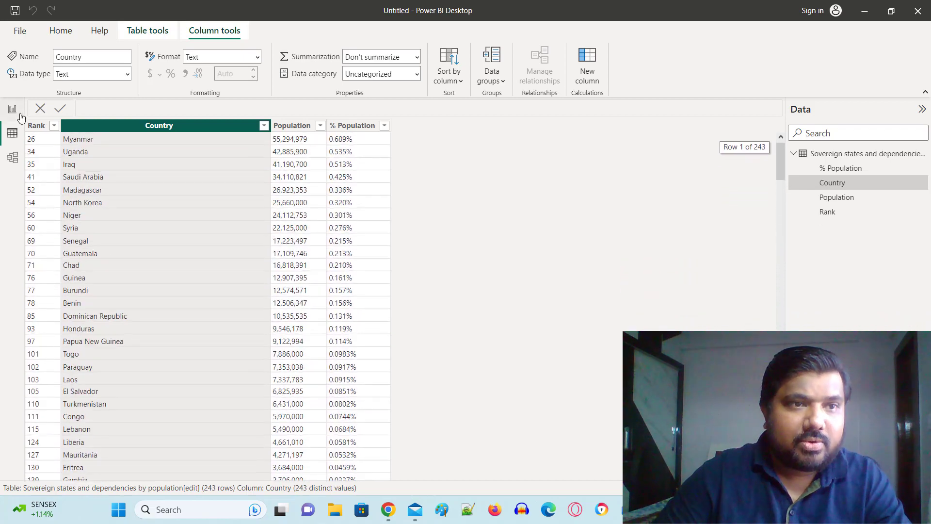
# Insert a stacked bar chart on the report page and move it away from the page's upper-left corner
pyautogui.click(13, 109)
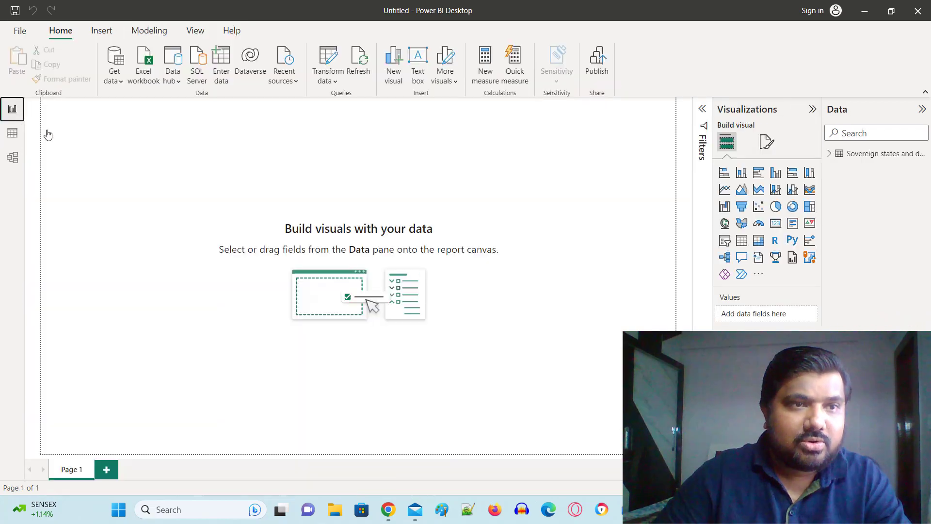
pyautogui.click(724, 173)
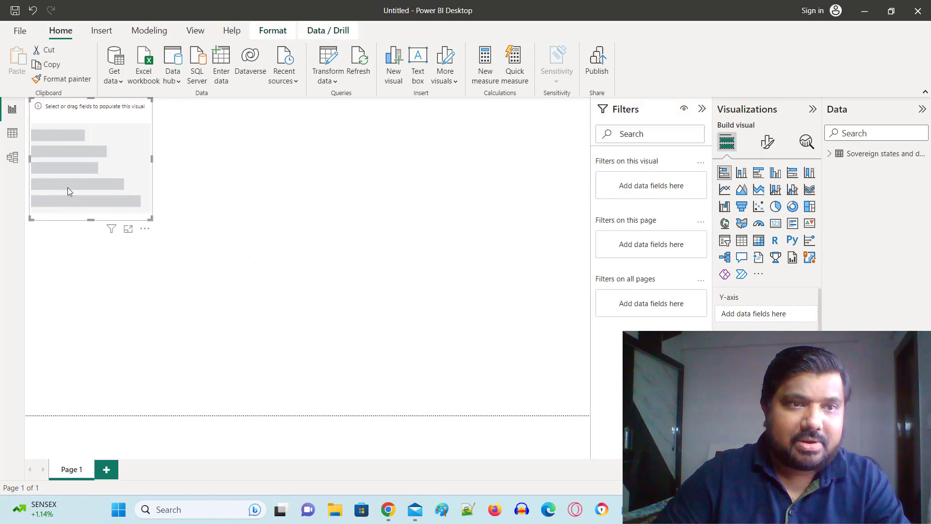
pyautogui.moveTo(103, 196); pyautogui.dragTo(213, 233)
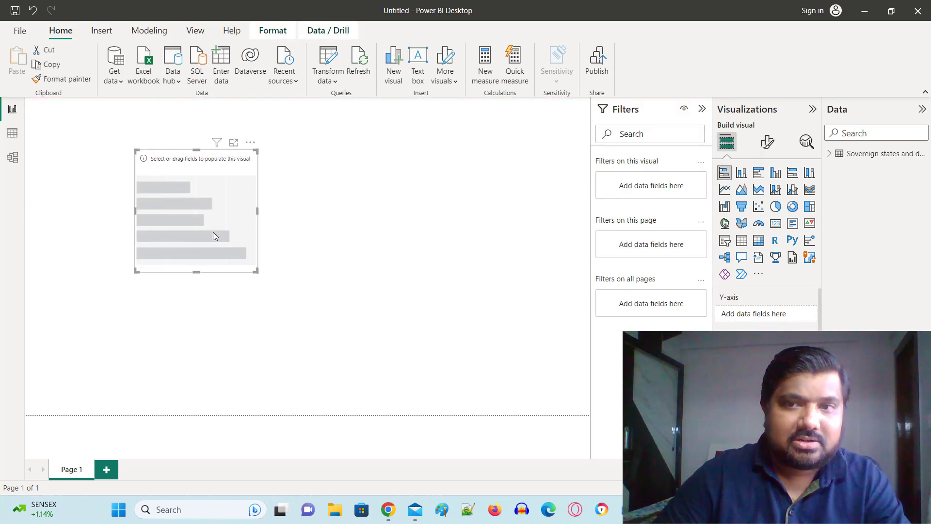
# Add the Country, Rank and % Population fields of the population table to the empty bar chart
pyautogui.click(831, 154)
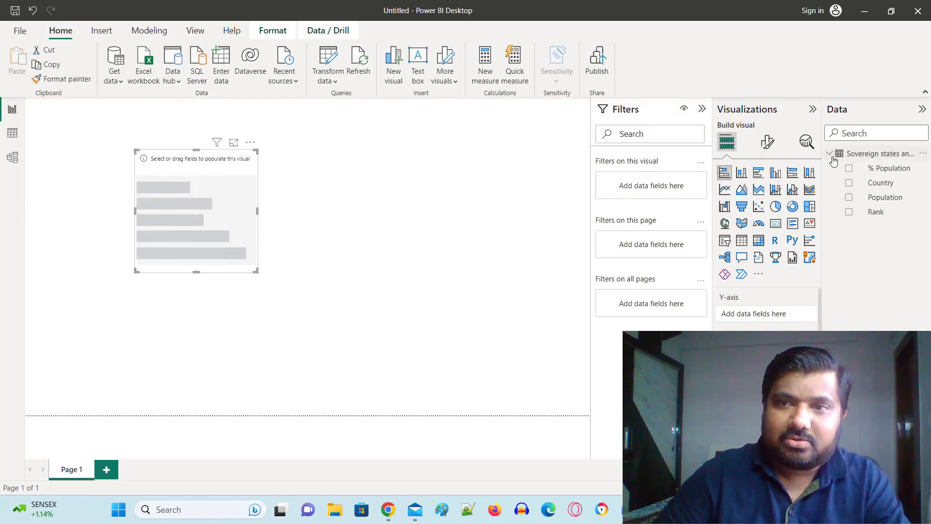
pyautogui.click(861, 215)
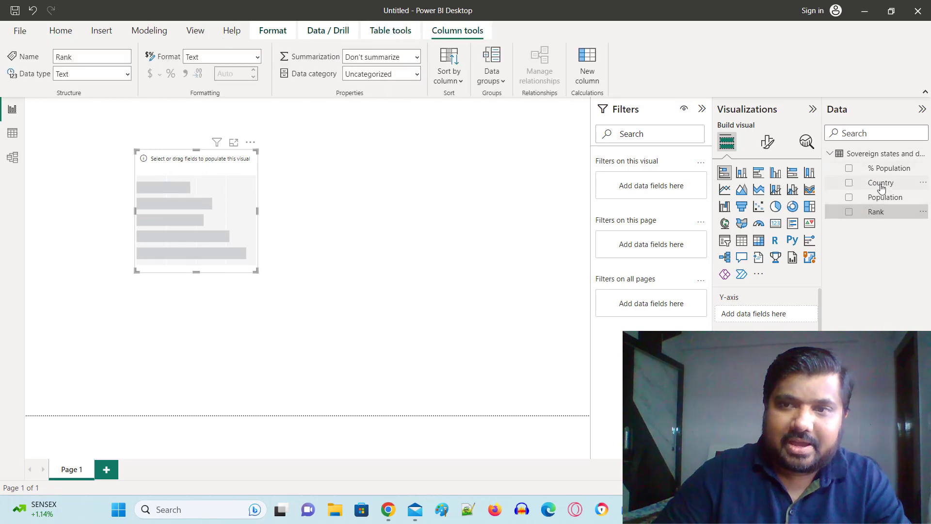
pyautogui.click(859, 188)
pyautogui.click(848, 184)
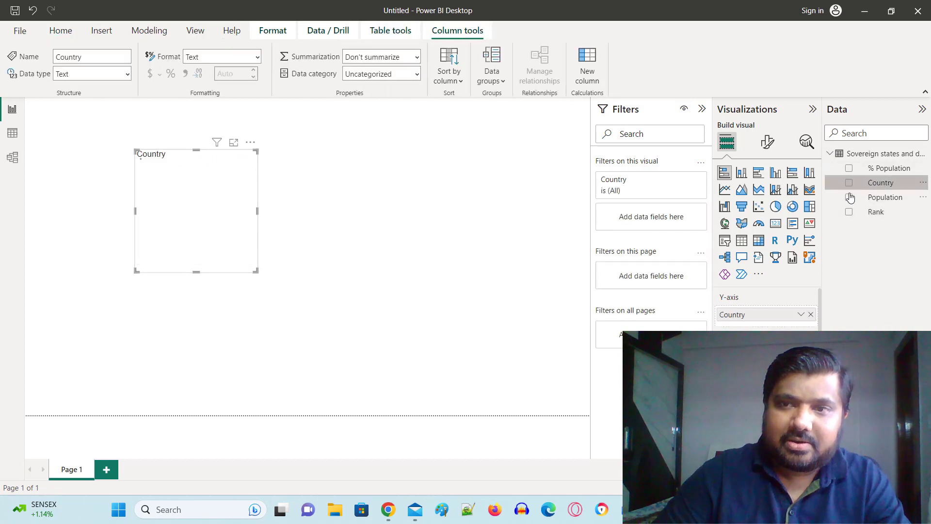
pyautogui.click(849, 213)
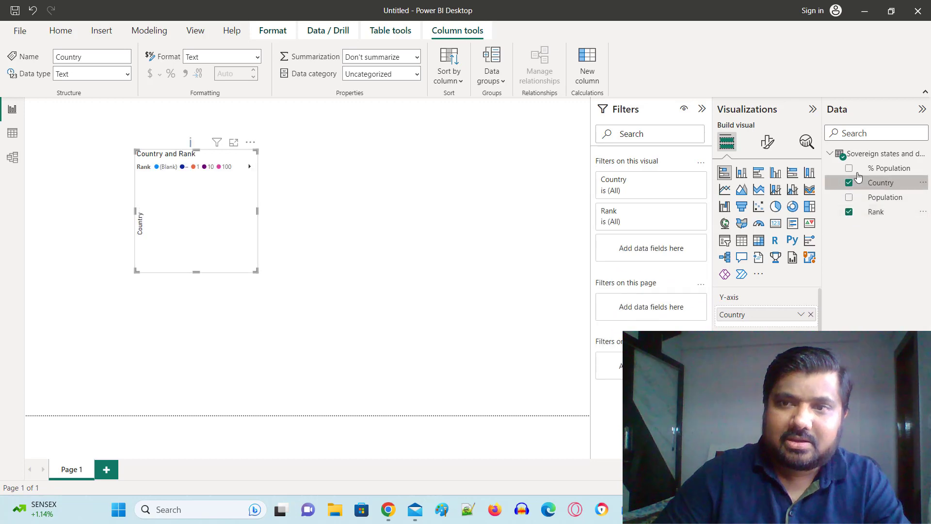
pyautogui.click(849, 169)
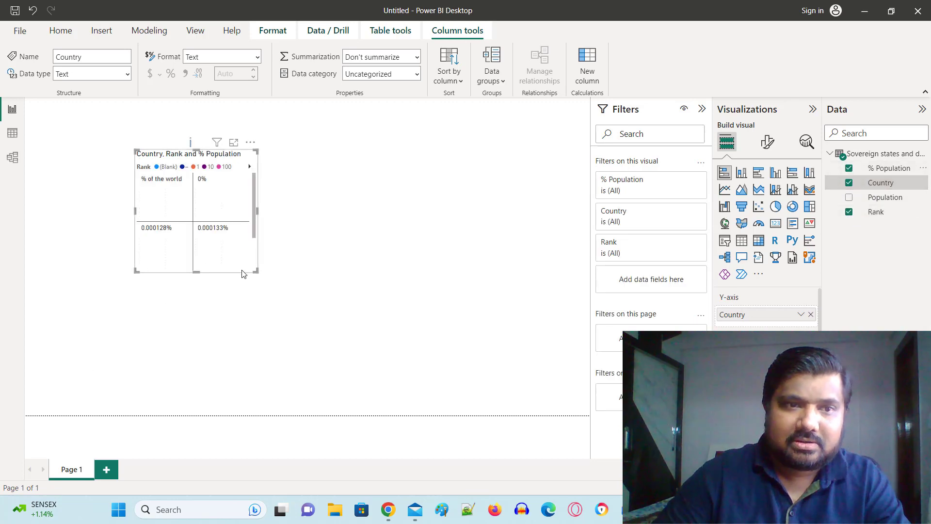
# Move the % Population field to the bar chart's X-axis and enlarge the chart to fill most of the page's width
pyautogui.moveTo(257, 271); pyautogui.dragTo(409, 305)
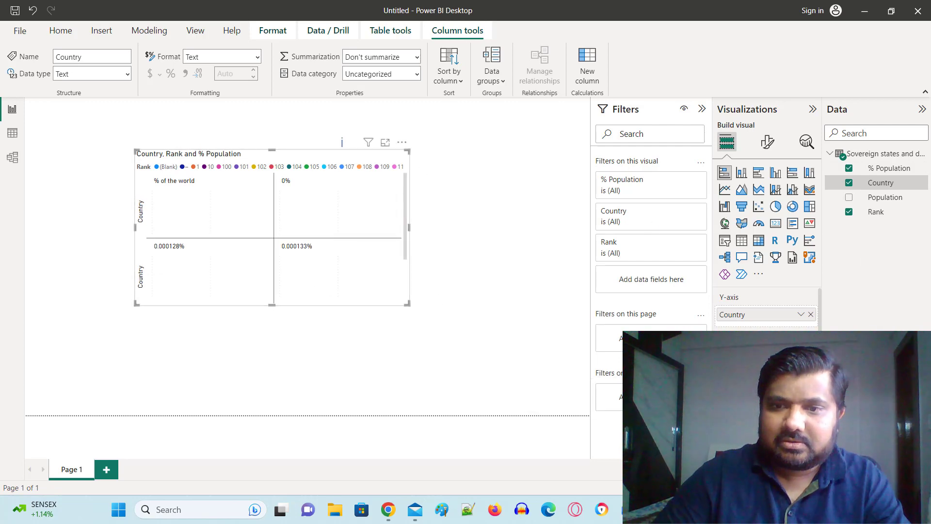
pyautogui.moveTo(750, 430); pyautogui.dragTo(749, 358)
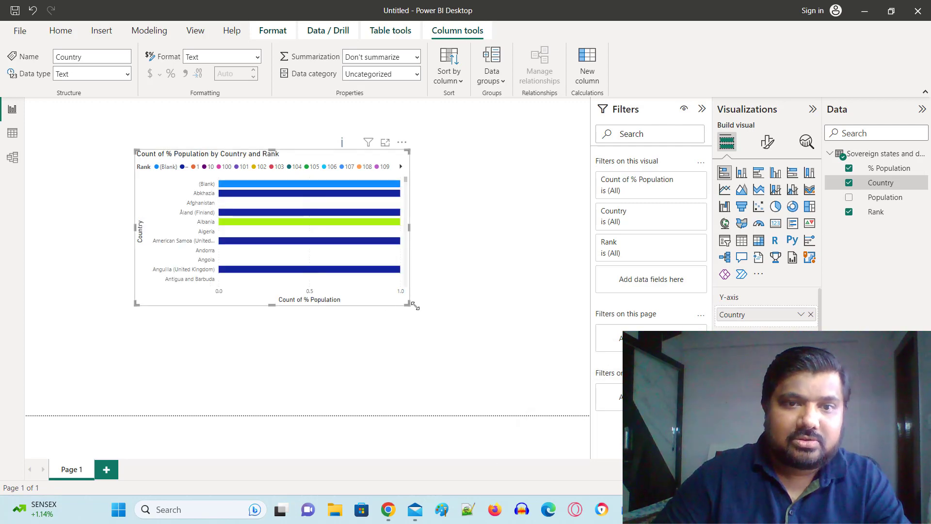
pyautogui.moveTo(409, 305); pyautogui.dragTo(527, 371)
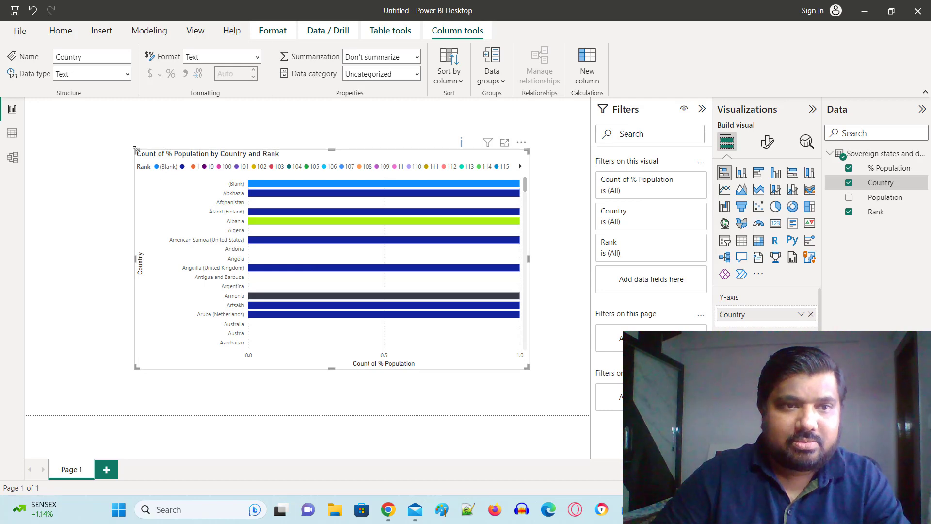
pyautogui.moveTo(128, 150); pyautogui.dragTo(89, 135)
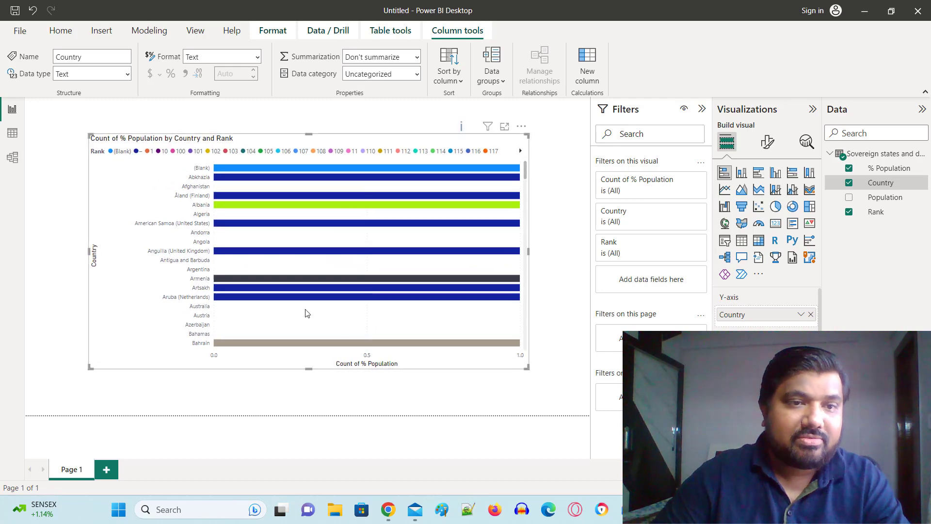